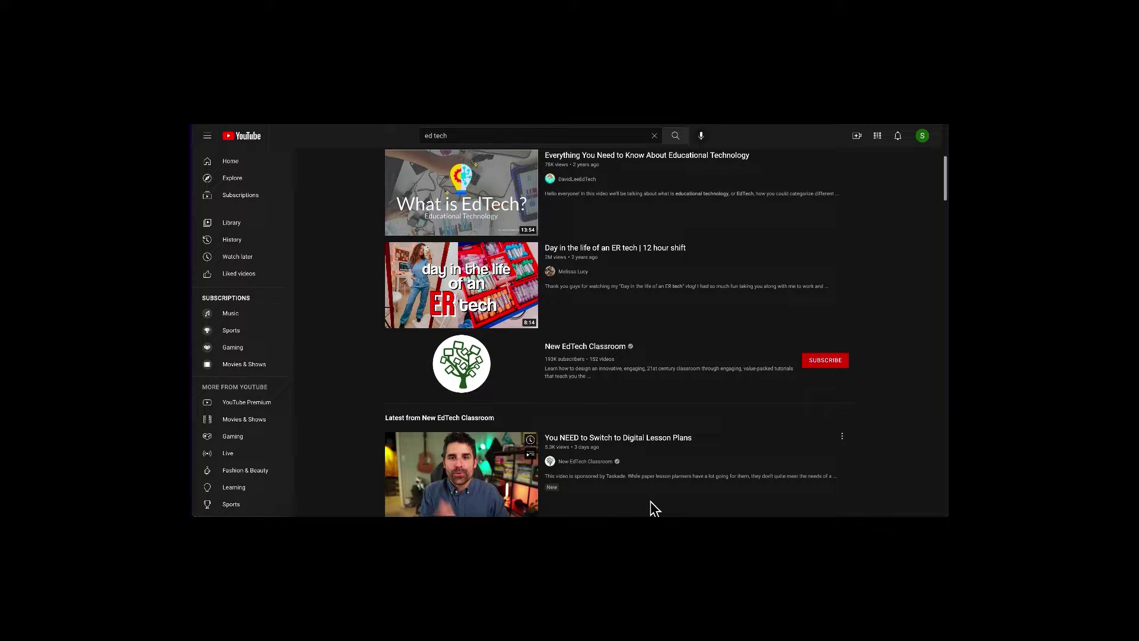
Add "Everything You Need to Know About Educational Technology" and "Day in the life of an ER tech | 12 hour shift" to the queue
{"action": "mouse_move", "coordinate": [522, 214]}
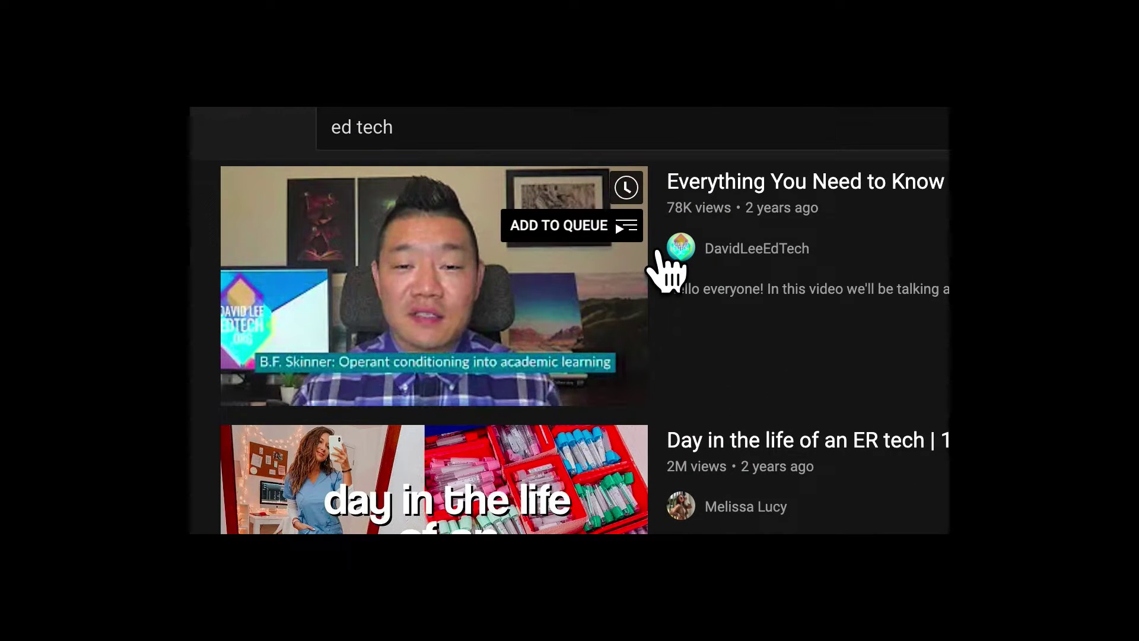
{"action": "left_click", "coordinate": [644, 232]}
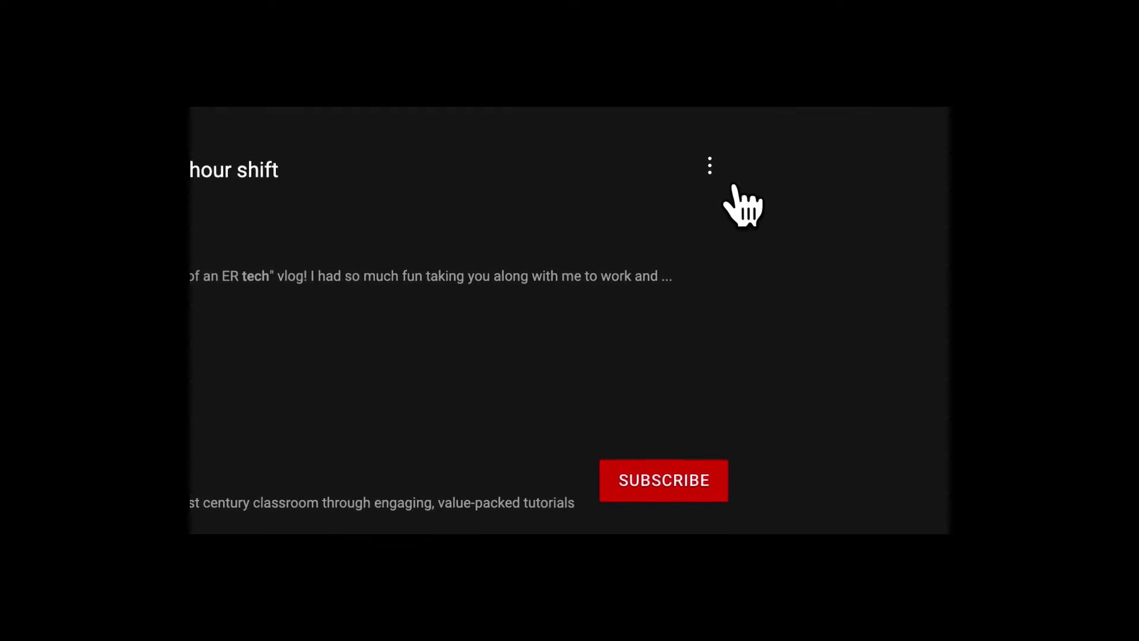
{"action": "left_click", "coordinate": [730, 183]}
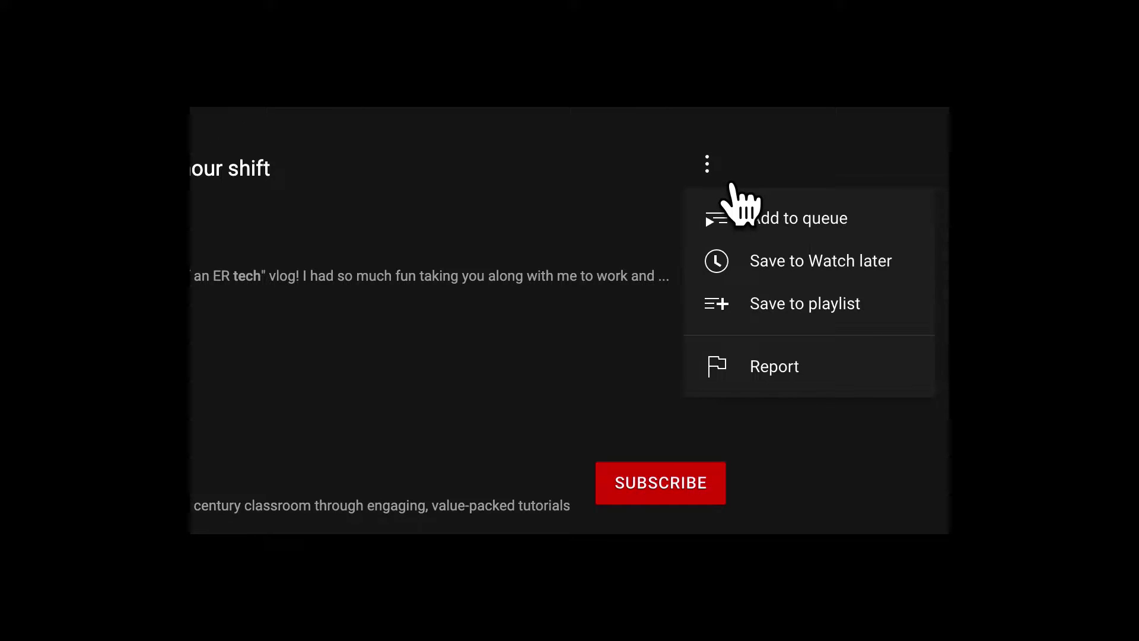
{"action": "left_click", "coordinate": [863, 236]}
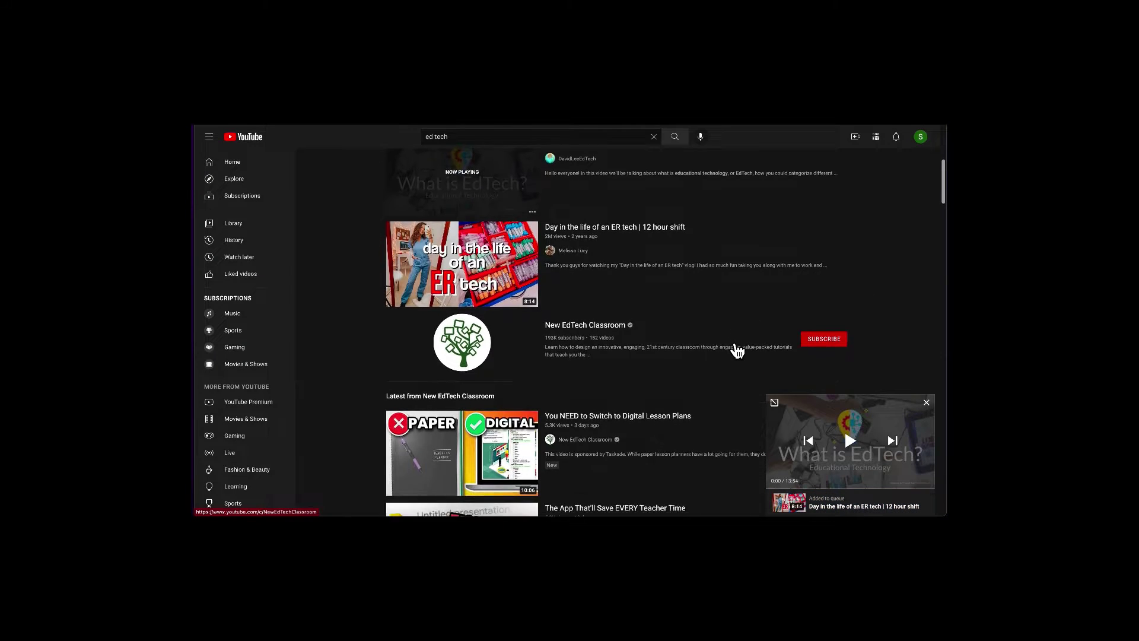
Add "You NEED to Switch to Digital Lesson Plans" and "The App That'll Save EVERY Teacher Time" to the queue
{"action": "scroll", "coordinate": [737, 350], "scroll_direction": "down", "scroll_amount": 2}
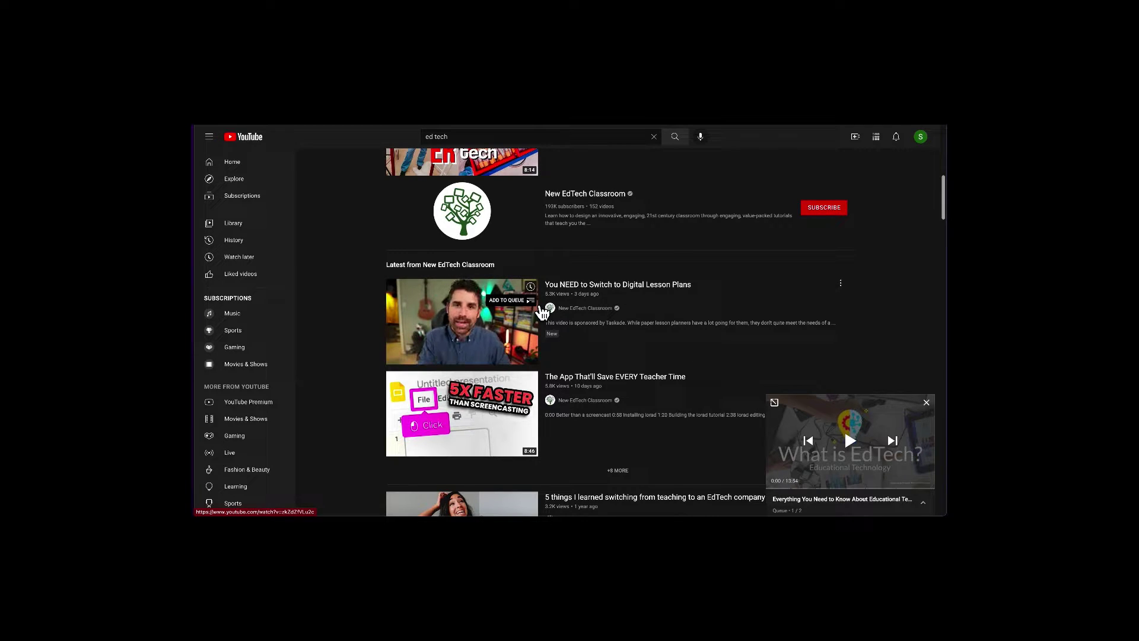
{"action": "left_click", "coordinate": [541, 308]}
{"action": "scroll", "coordinate": [592, 376], "scroll_direction": "down", "scroll_amount": 2}
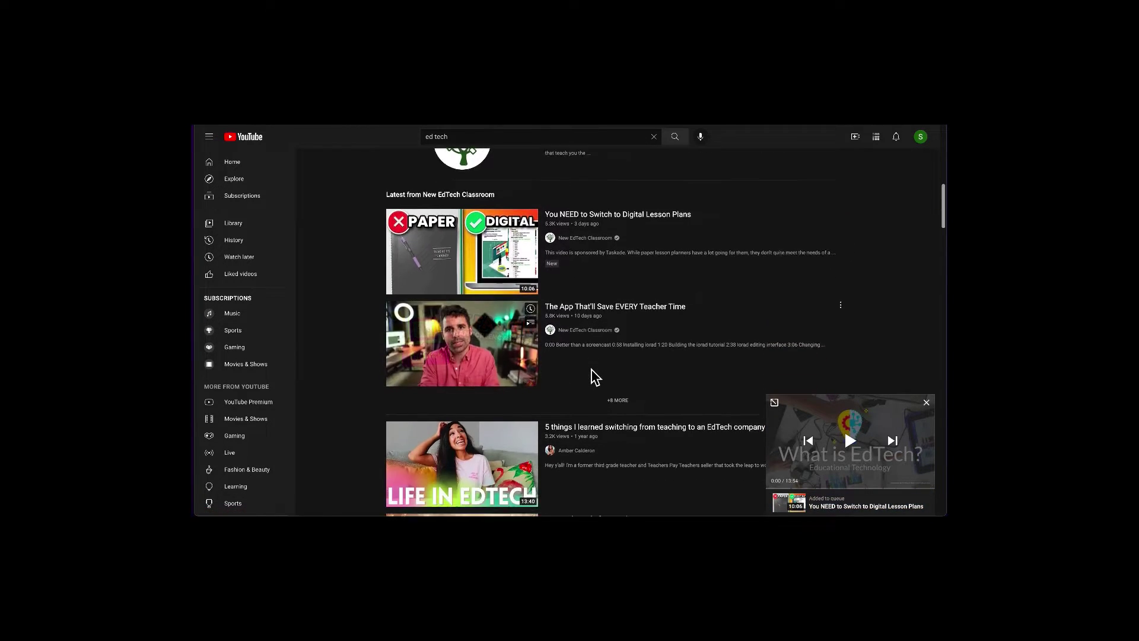
{"action": "left_click", "coordinate": [849, 271]}
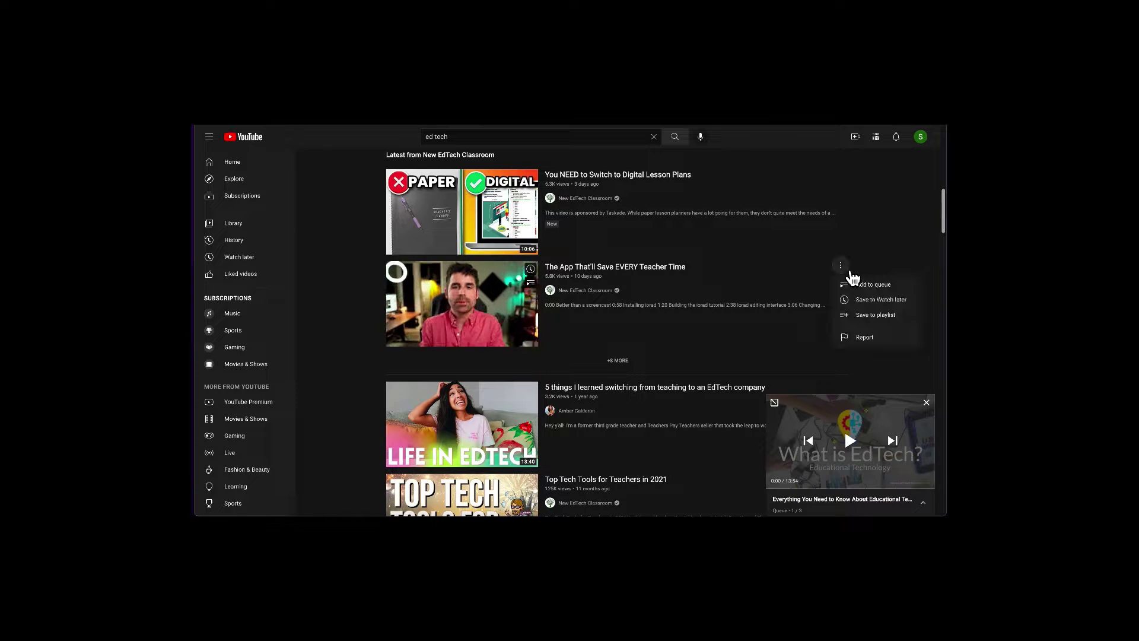
{"action": "left_click", "coordinate": [862, 284]}
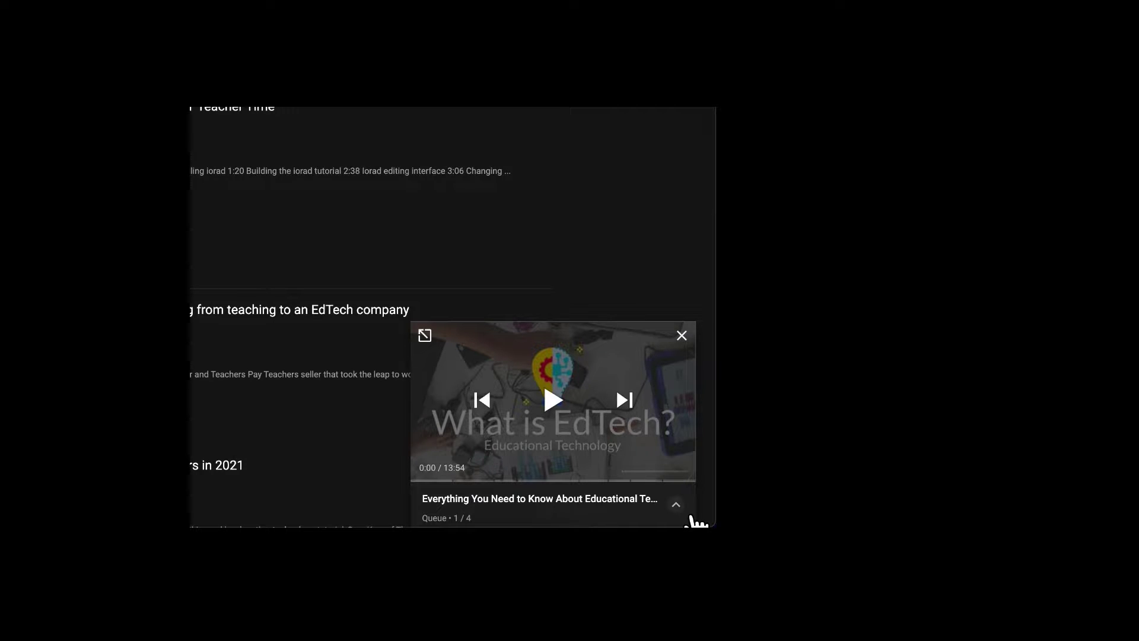
Expand the queue in the miniplayer, view its save destinations, and close them without saving
{"action": "left_click", "coordinate": [693, 520]}
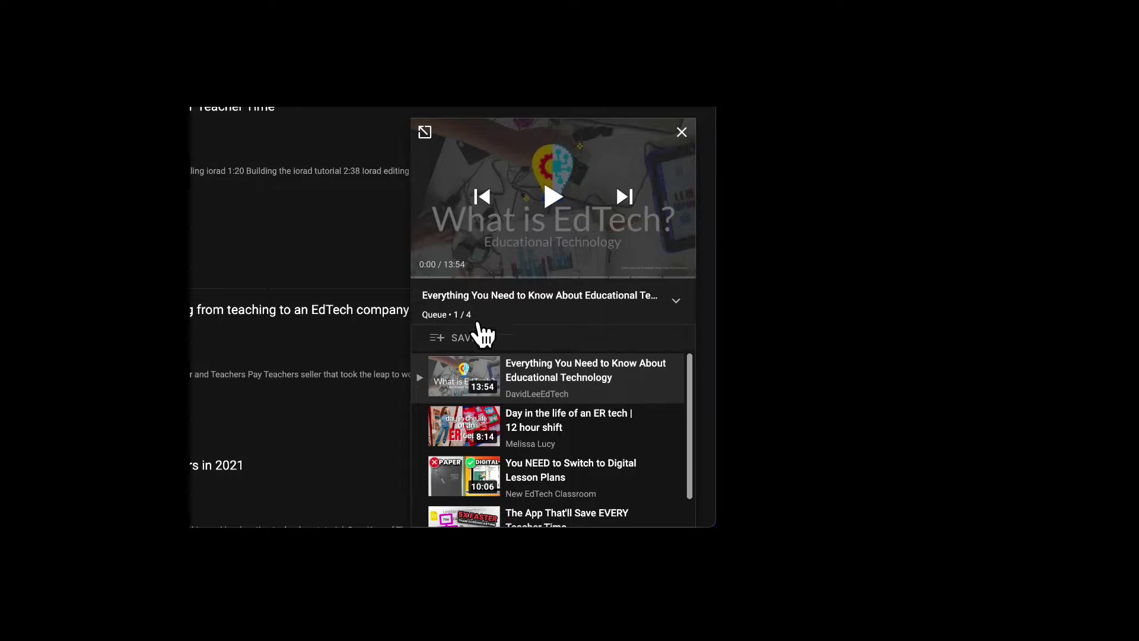
{"action": "left_click", "coordinate": [465, 343]}
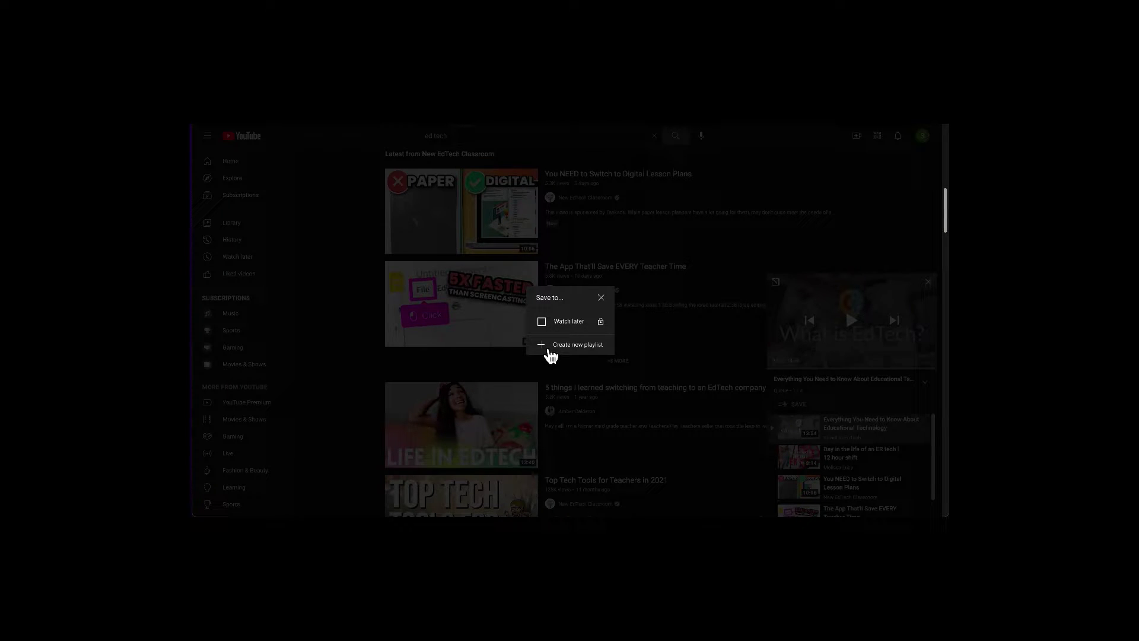
{"action": "left_click", "coordinate": [613, 308]}
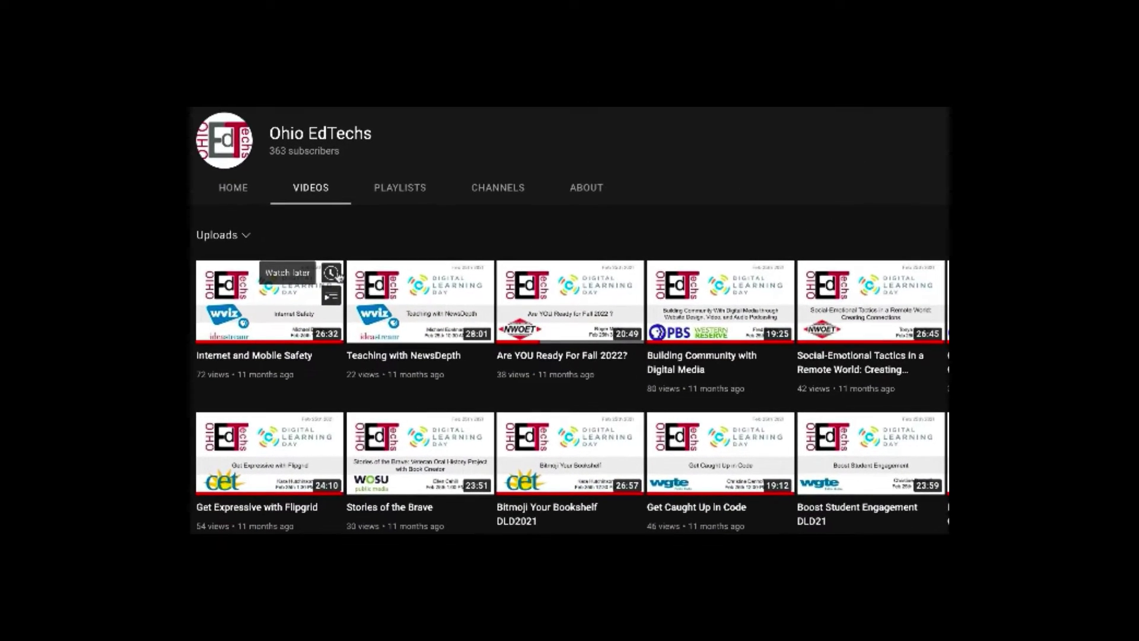
Save the first row of Ohio EdTechs uploads plus "Stories of the Brave" and "Get Expressive with Flipgrid" to Watch later
{"action": "left_click", "coordinate": [338, 277]}
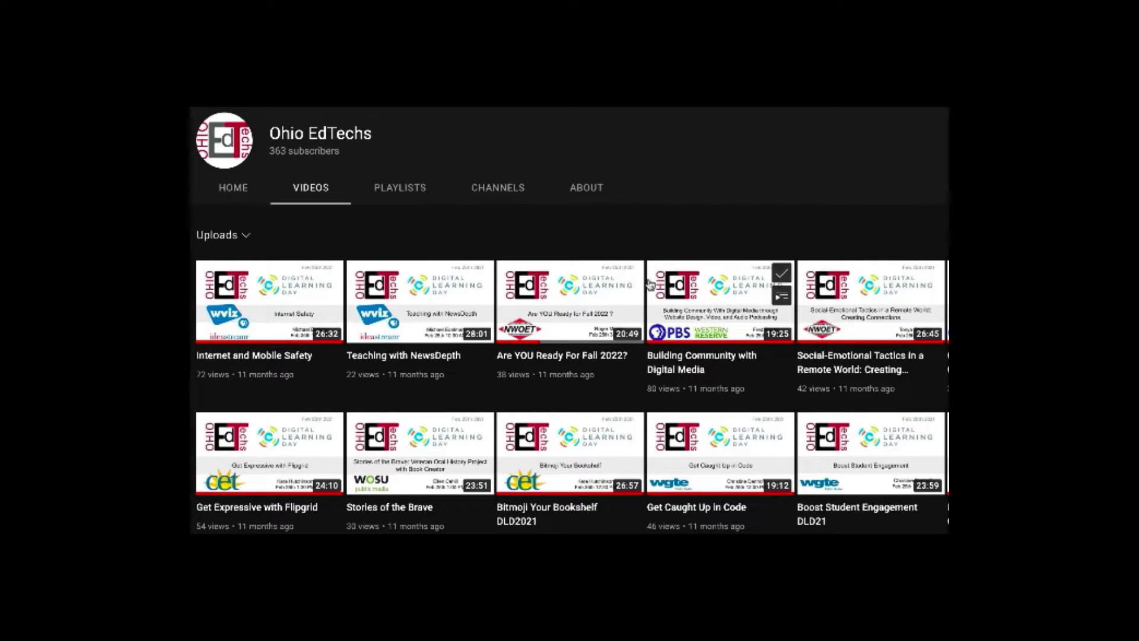
{"action": "left_click", "coordinate": [479, 426]}
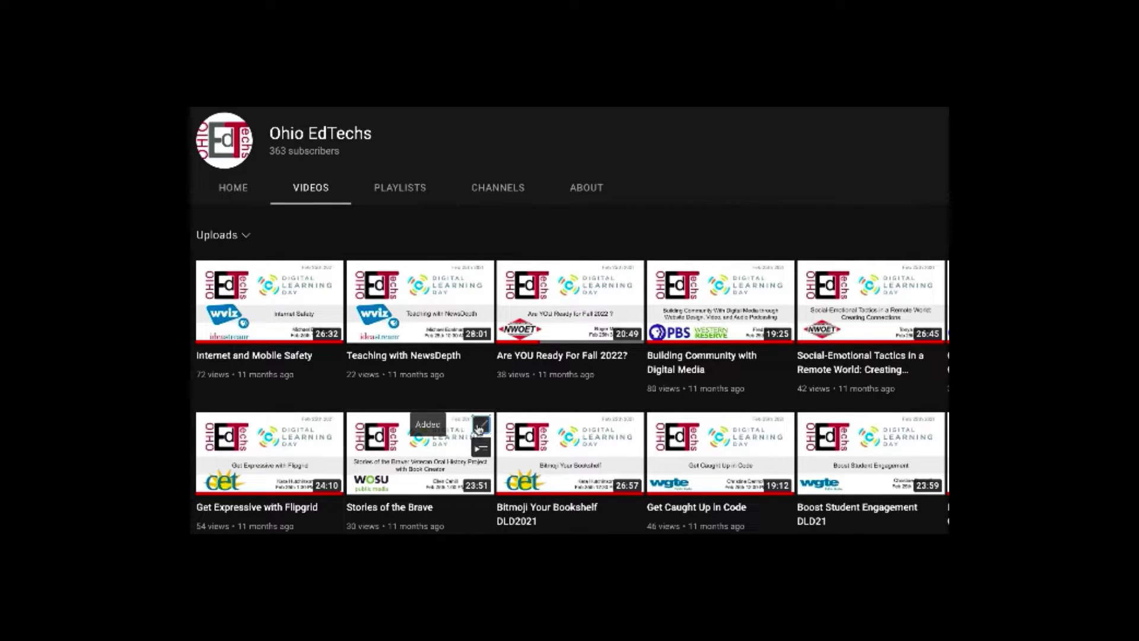
{"action": "left_click", "coordinate": [334, 426]}
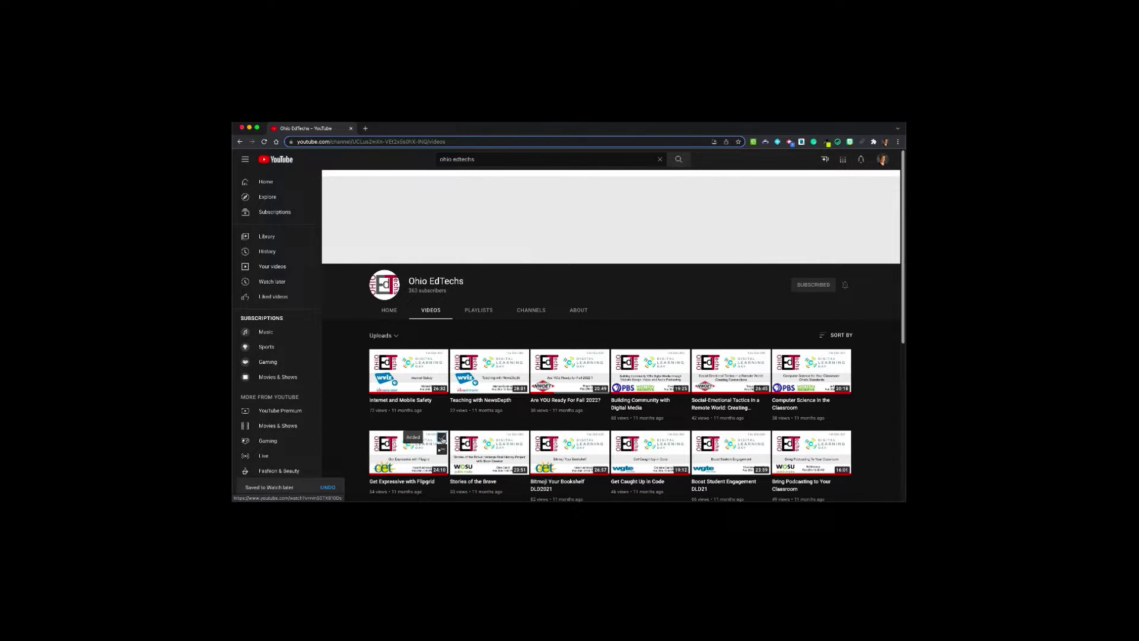
Open the "Wanted: Media Literacy Educators" video from the Ohio EdTechs uploads and pause its playback
{"action": "scroll", "coordinate": [574, 474], "scroll_direction": "down", "scroll_amount": 2}
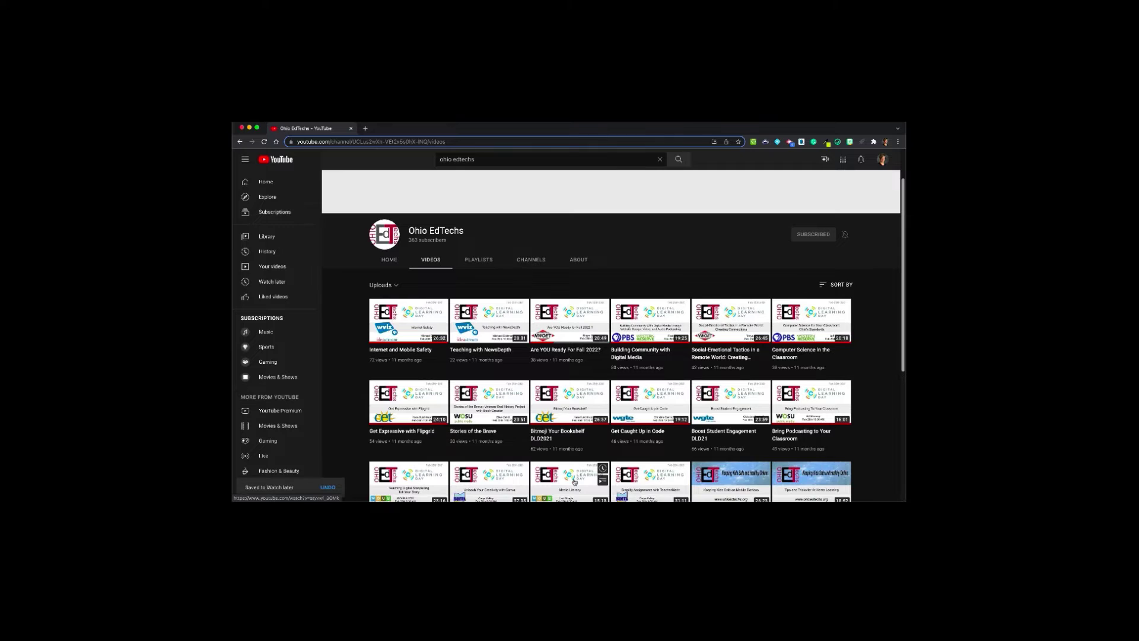
{"action": "left_click", "coordinate": [574, 482]}
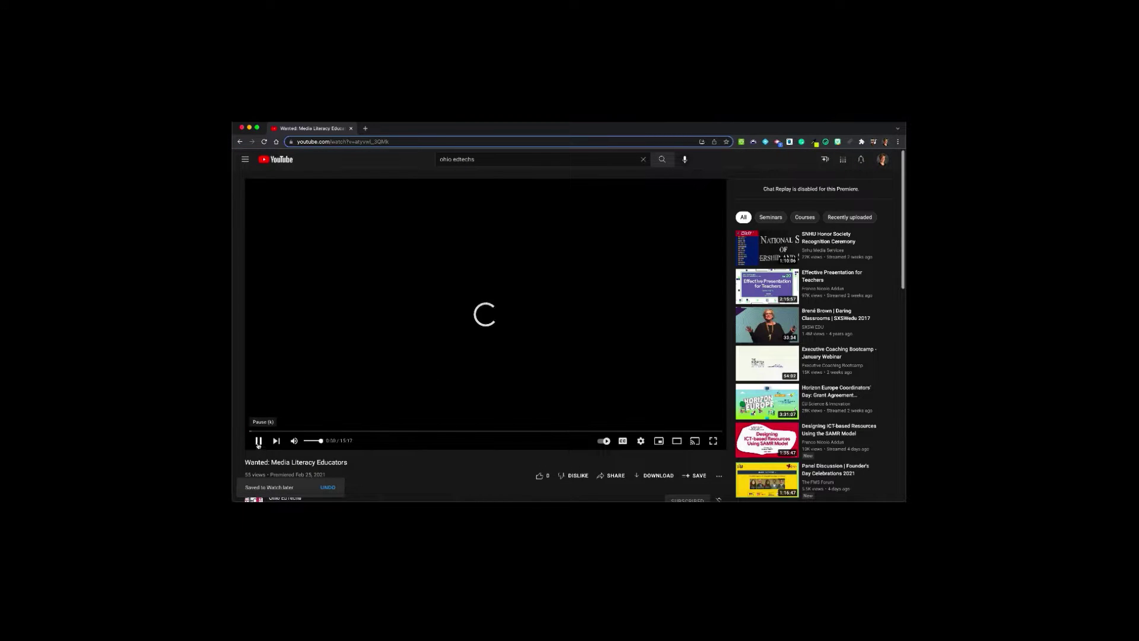
{"action": "left_click", "coordinate": [258, 441]}
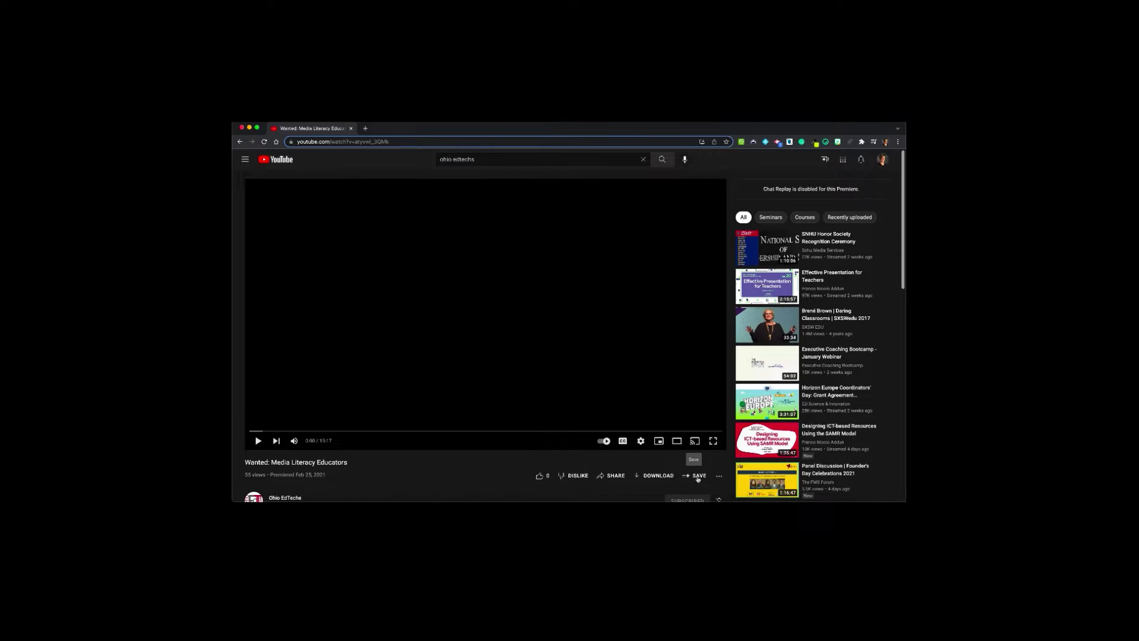
Save the "Wanted: Media Literacy Educators" video to Watch later and close the save dialog
{"action": "left_click", "coordinate": [698, 477]}
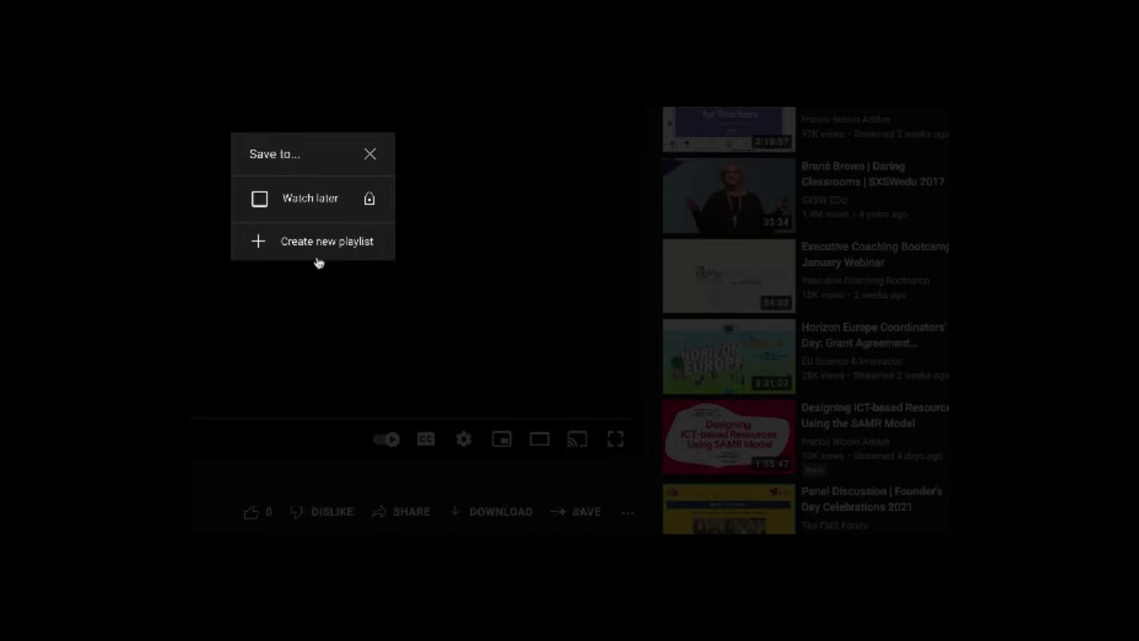
{"action": "left_click", "coordinate": [261, 202]}
{"action": "left_click", "coordinate": [369, 154]}
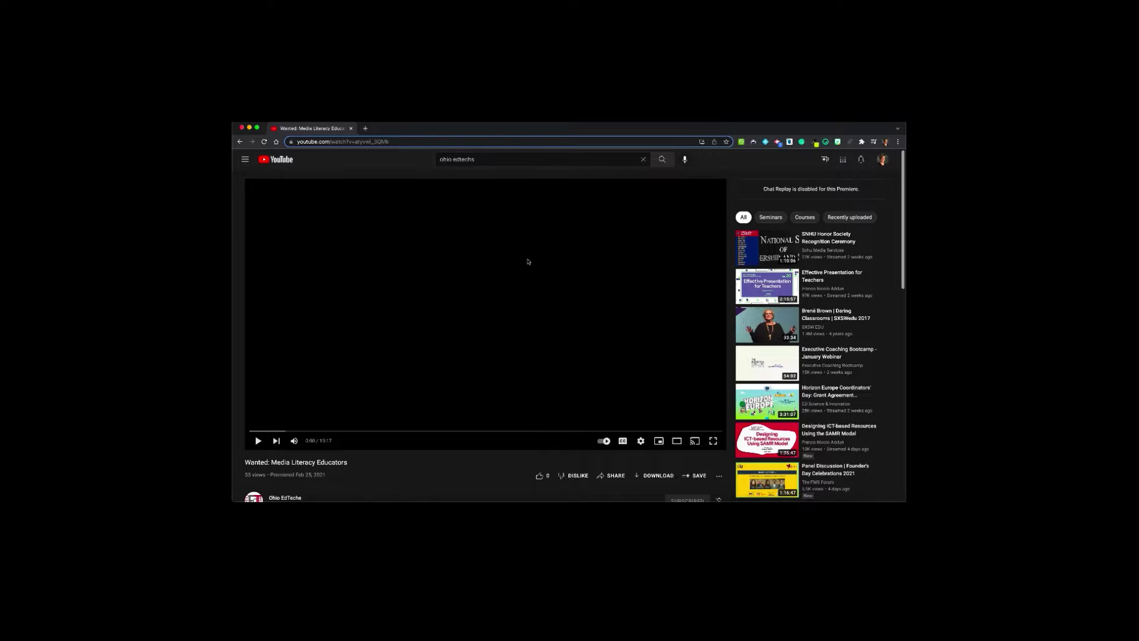
Go to the Watch later list and view the options for the list and for its "Wanted: Media Literacy Educators" video
{"action": "left_click", "coordinate": [244, 161]}
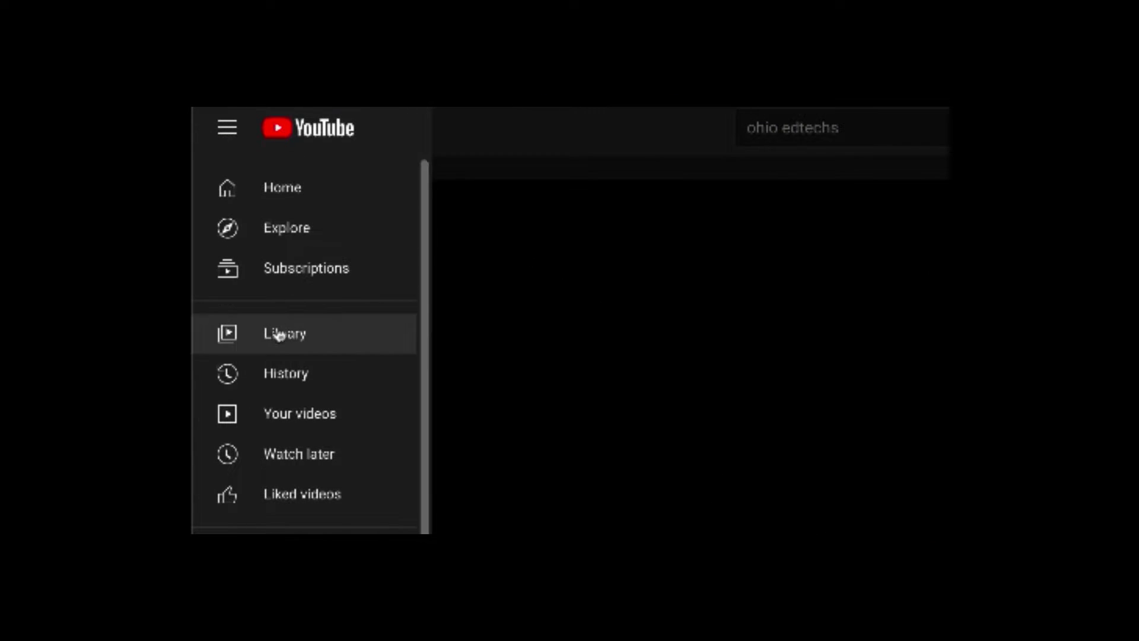
{"action": "left_click", "coordinate": [310, 460]}
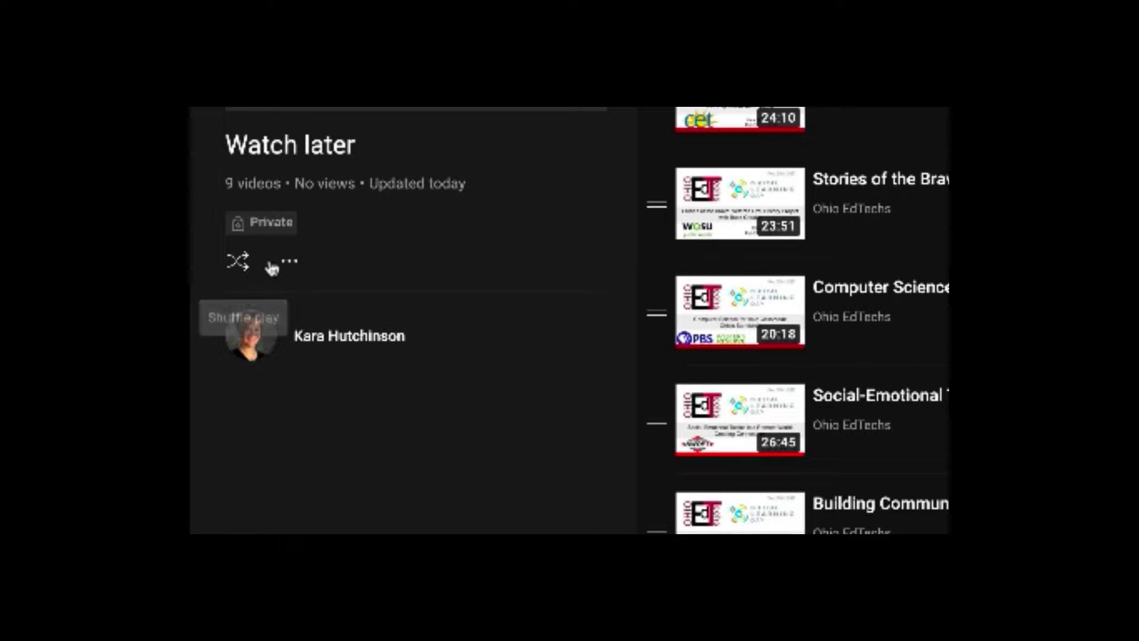
{"action": "left_click", "coordinate": [291, 261]}
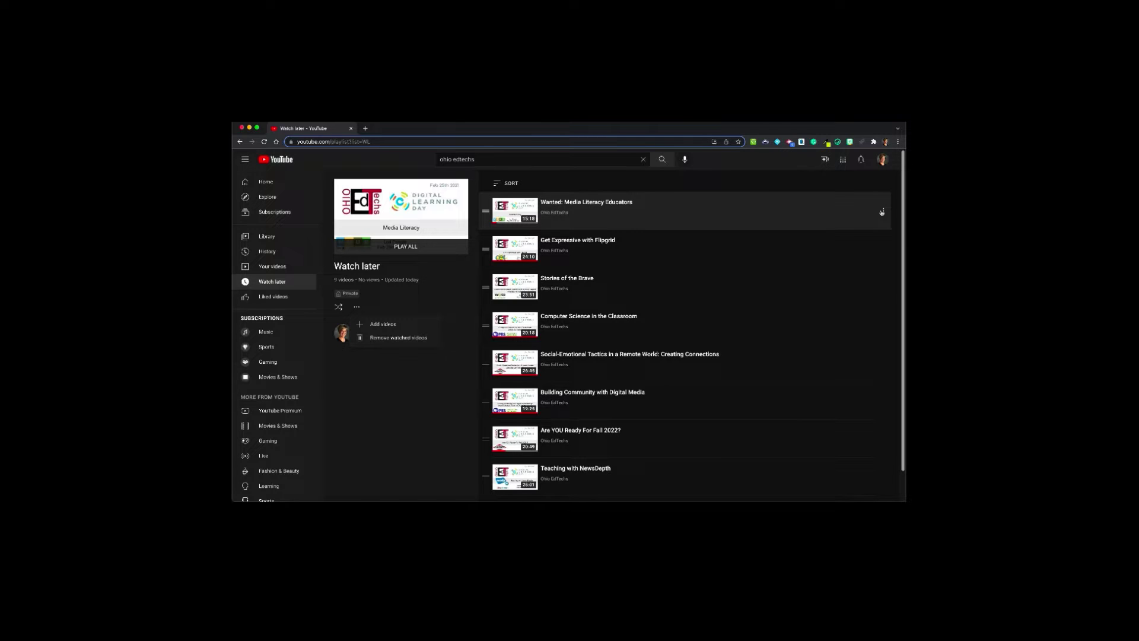
{"action": "left_click", "coordinate": [882, 212]}
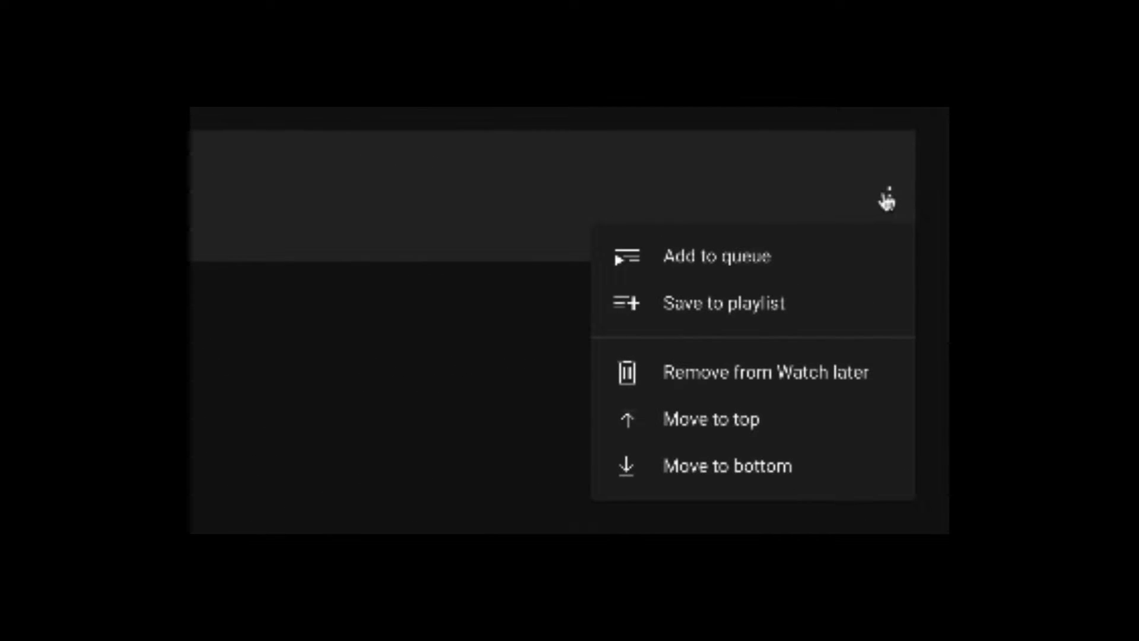
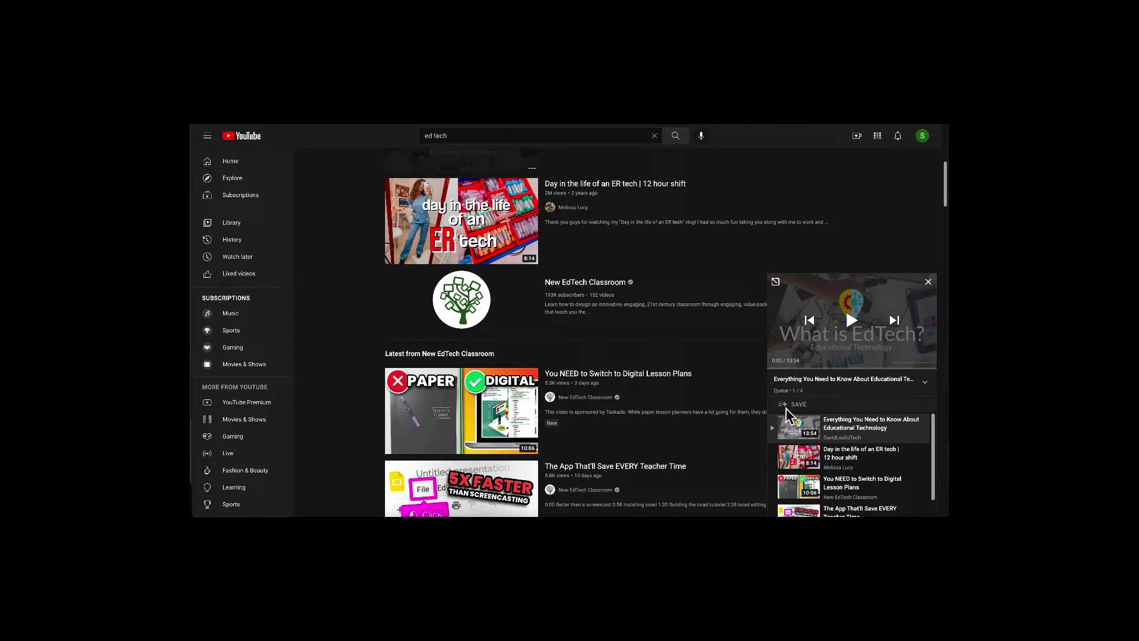
Save the "ed tech" queue as a new playlist named "Demo" with Private visibility
{"action": "left_click", "coordinate": [797, 405]}
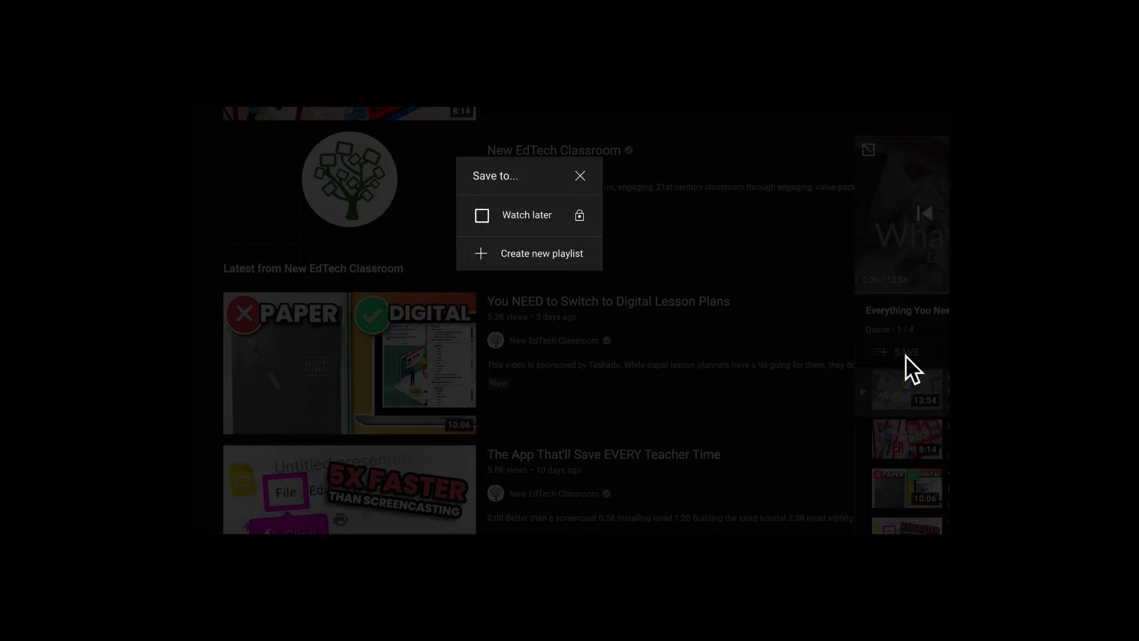
{"action": "left_click", "coordinate": [494, 264]}
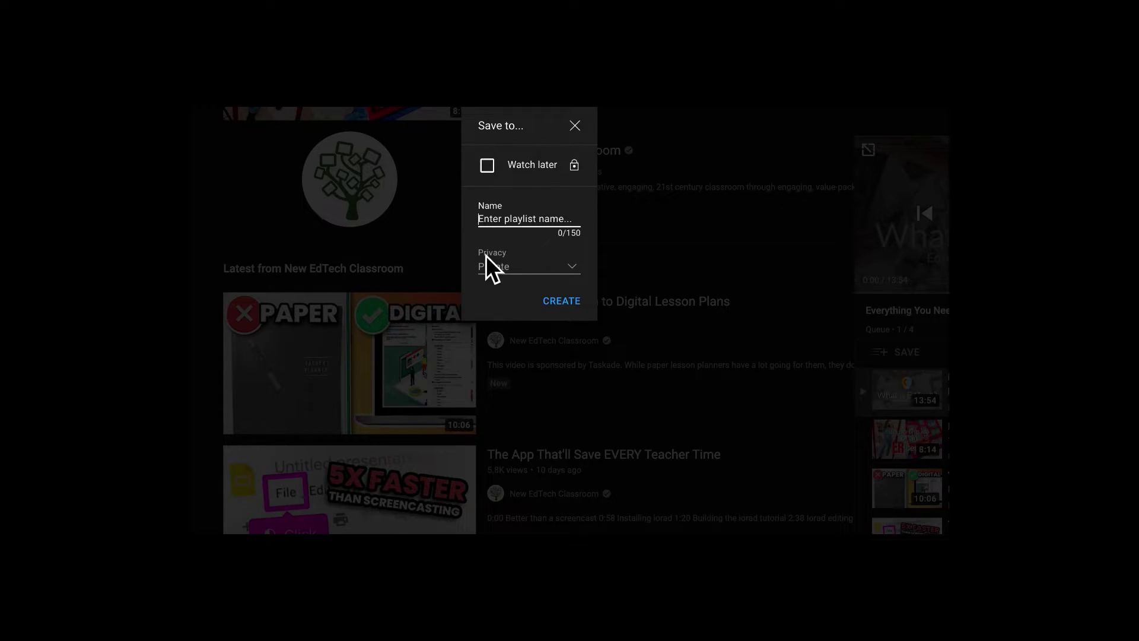
{"action": "type", "text": "Demo"}
{"action": "left_click", "coordinate": [577, 270]}
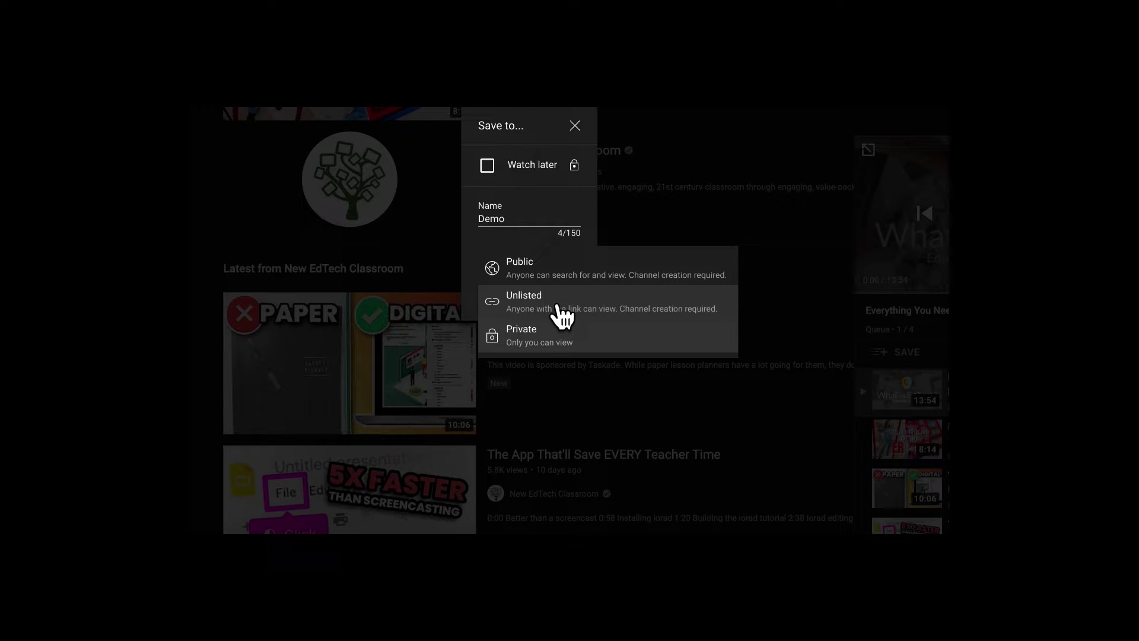
{"action": "left_click", "coordinate": [553, 338]}
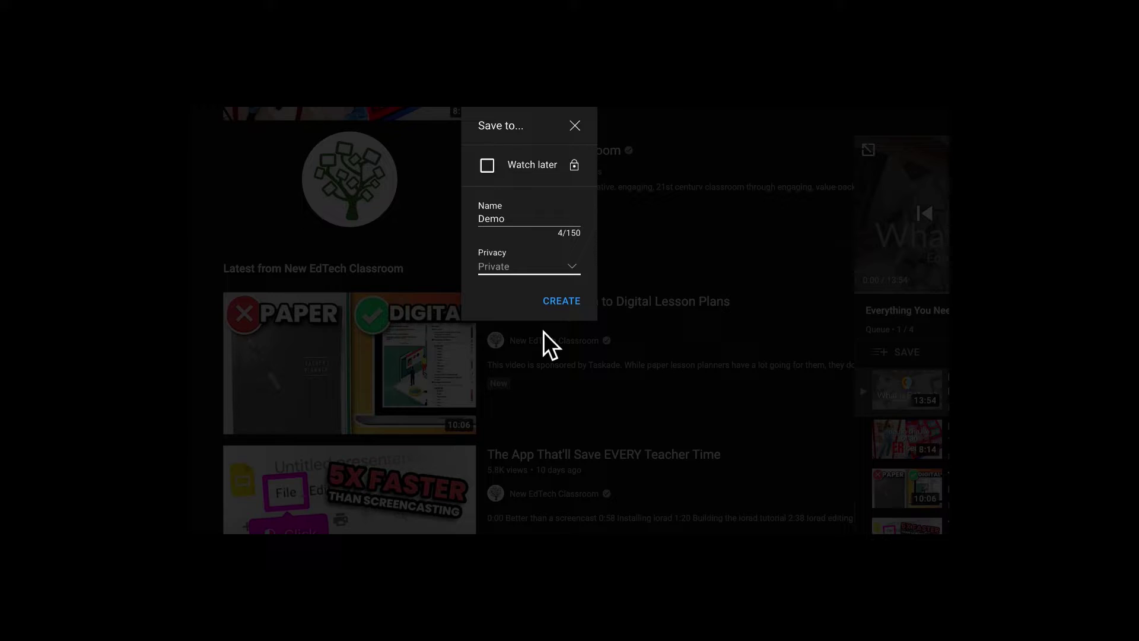
{"action": "left_click", "coordinate": [578, 315]}
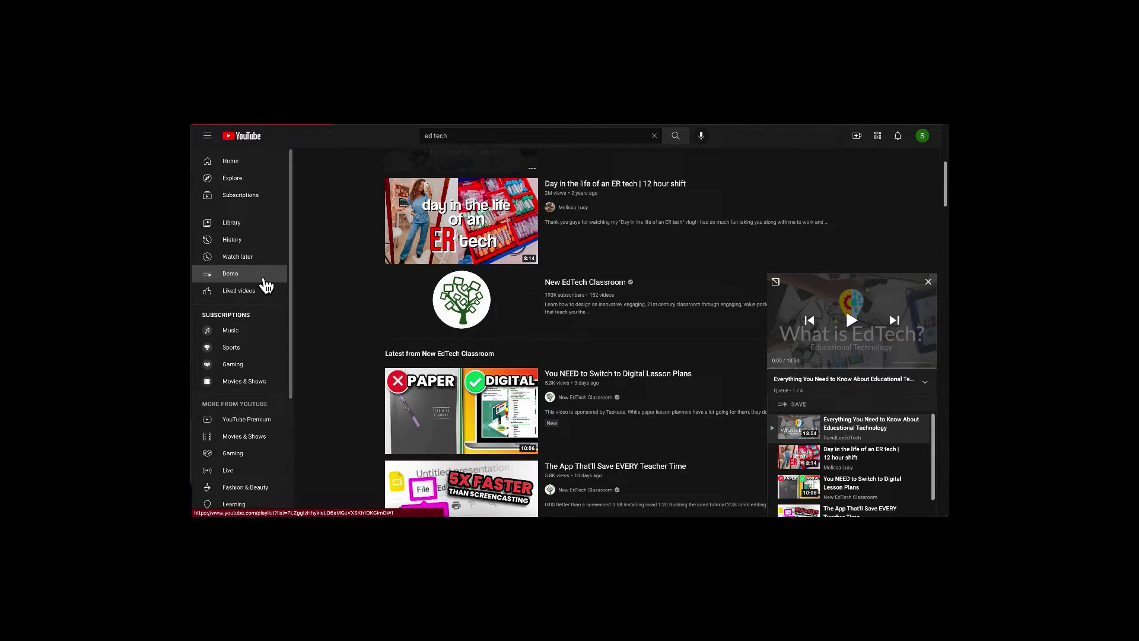
Open the Demo playlist and close the queue player, confirming that the queue is cleared
{"action": "left_click", "coordinate": [263, 280]}
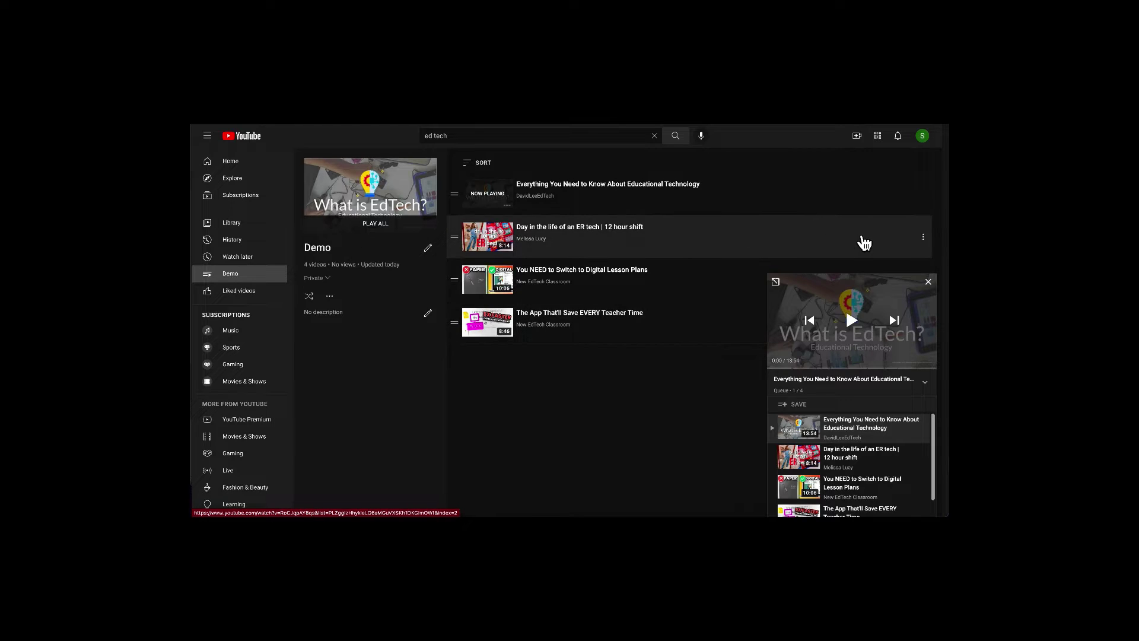
{"action": "left_click", "coordinate": [938, 289]}
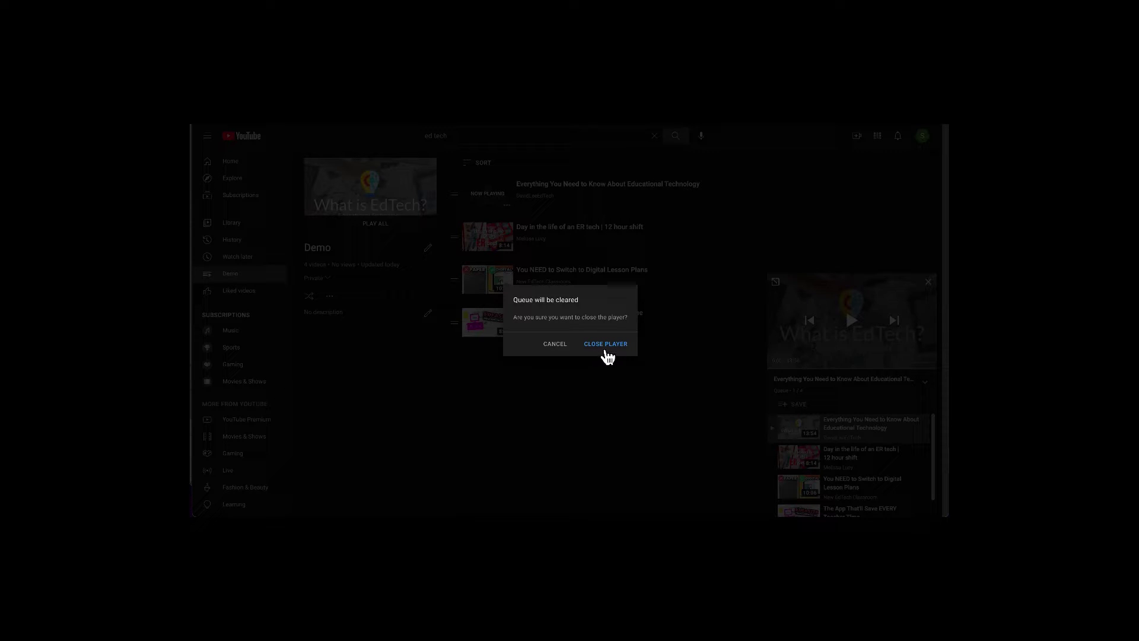
{"action": "left_click", "coordinate": [606, 345]}
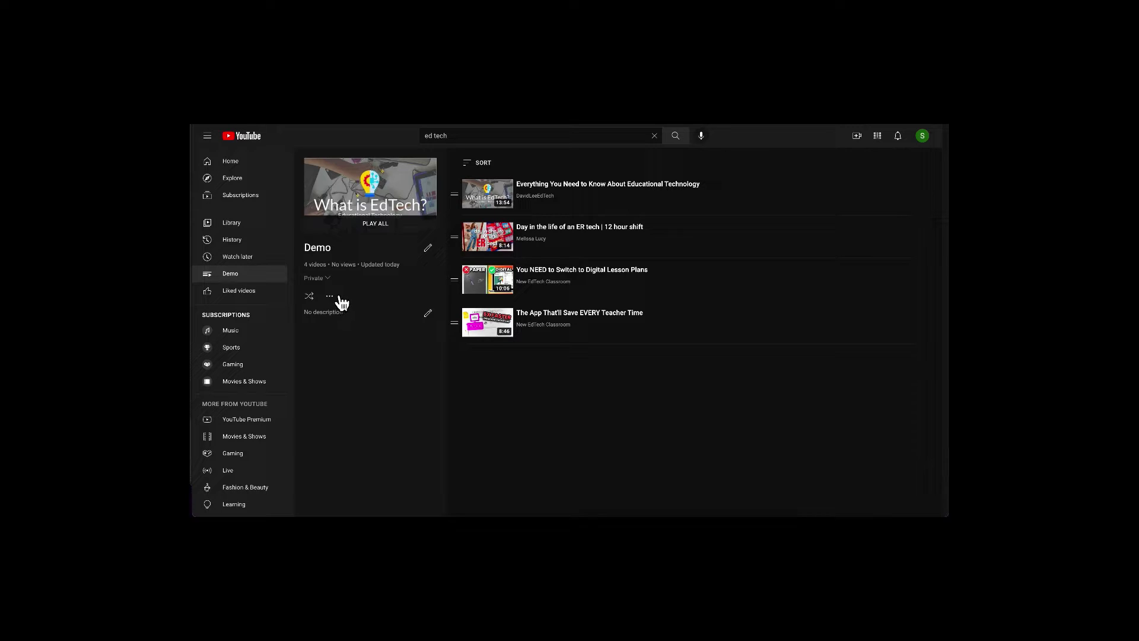
View the Demo playlist's privacy choices without changing them, and open its additional playlist options
{"action": "left_click", "coordinate": [328, 278]}
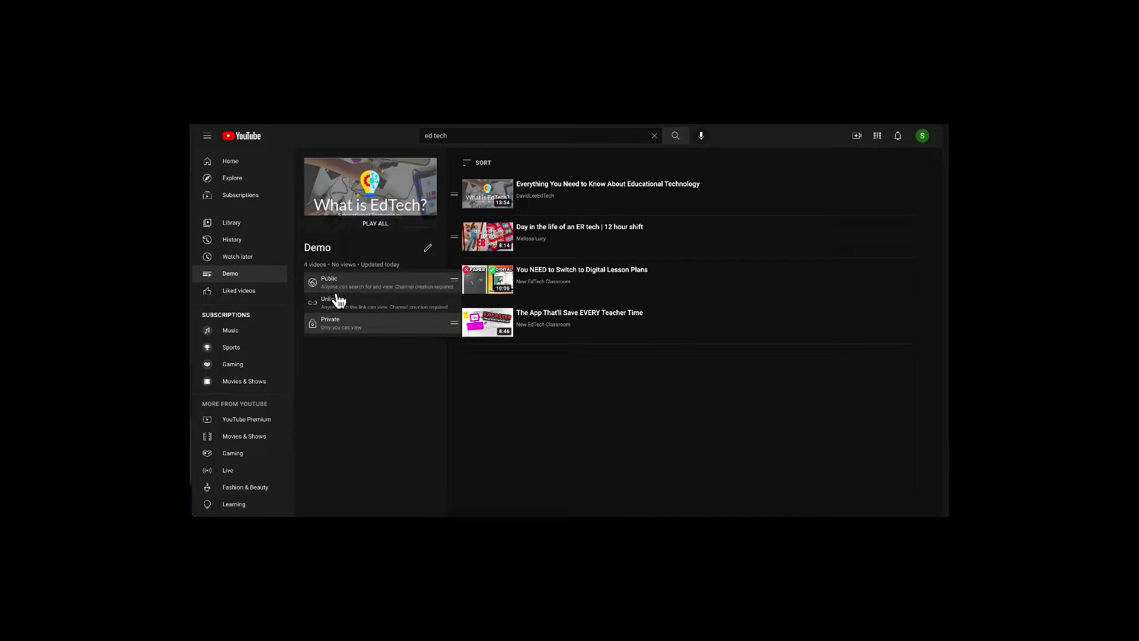
{"action": "left_click", "coordinate": [340, 374]}
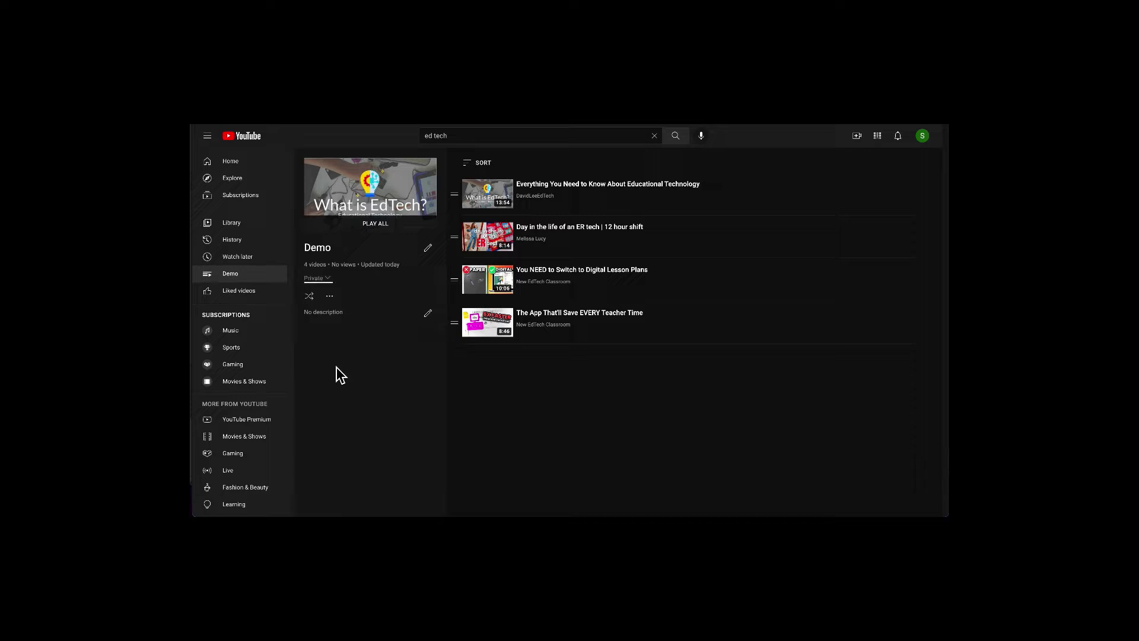
{"action": "left_click", "coordinate": [336, 301]}
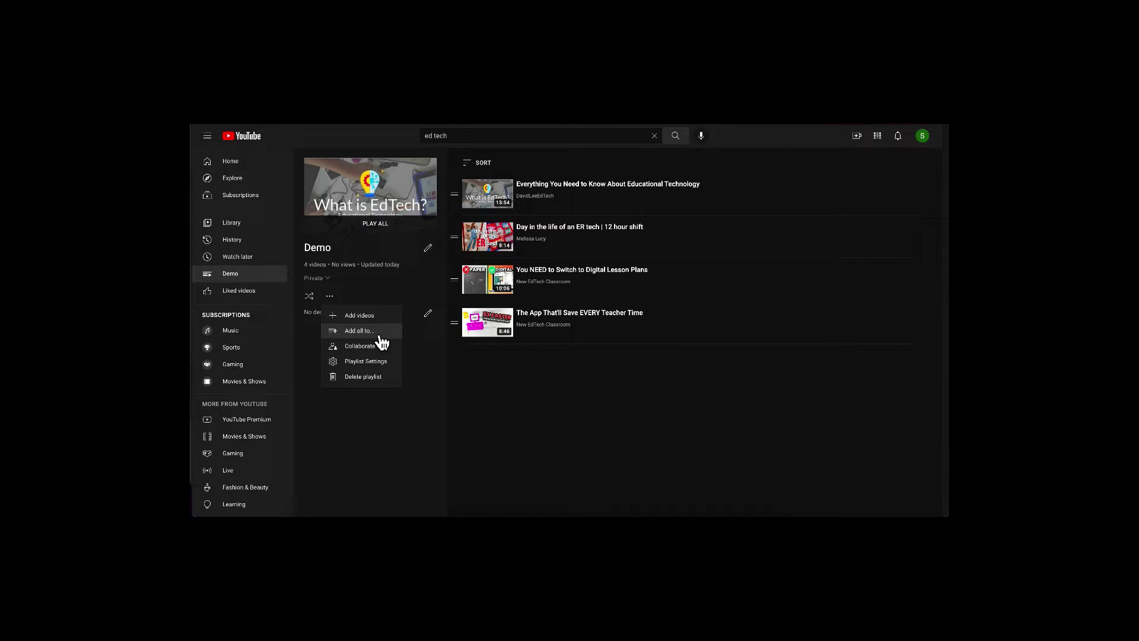
Reorder the Demo playlist so "You NEED to Switch to Digital Lessons Plans" is second and "The App That'll Save EVERY Teacher Time" is third
{"action": "left_click", "coordinate": [359, 408]}
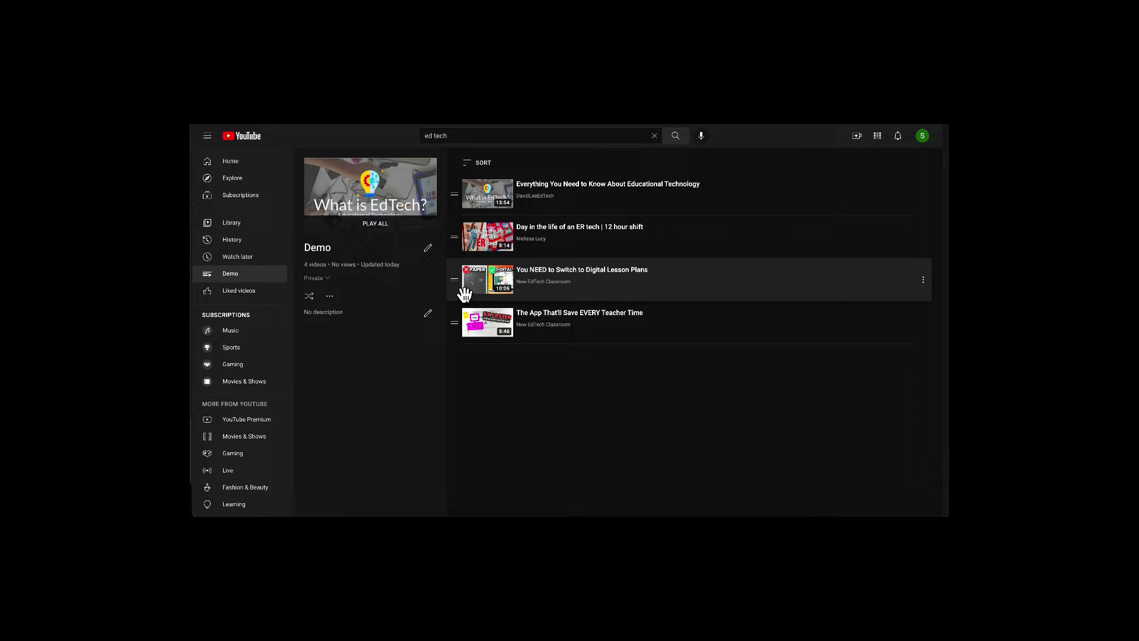
{"action": "left_click_drag", "start_coordinate": [464, 293], "coordinate": [463, 250]}
{"action": "left_click_drag", "start_coordinate": [461, 336], "coordinate": [462, 295]}
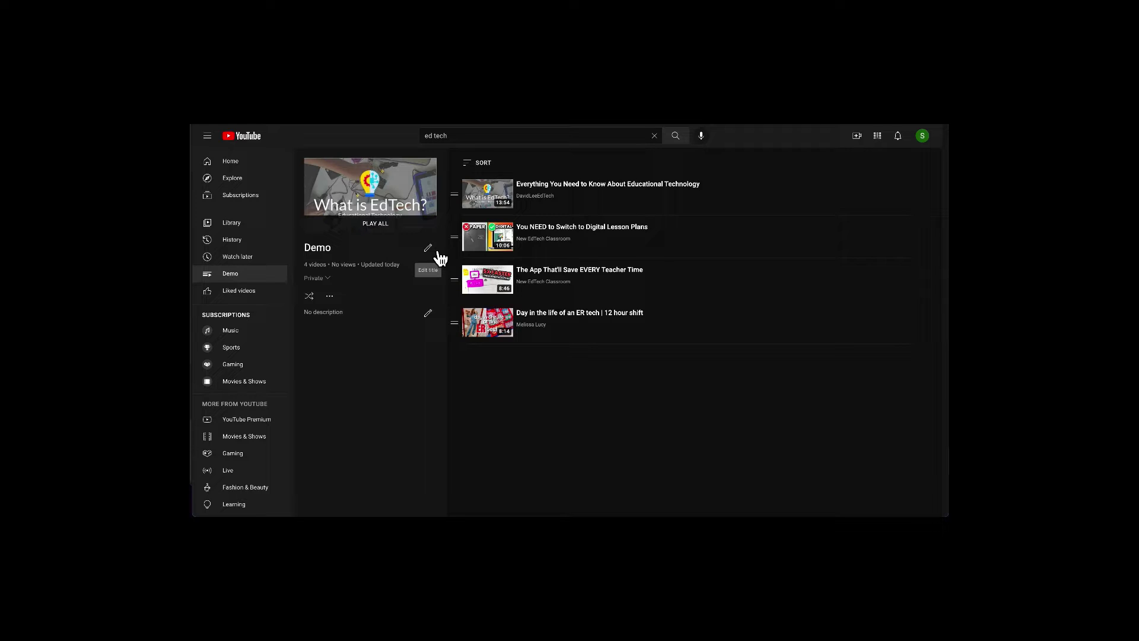
Open the Demo playlist's description for editing without saving anything, and view the options for the "Day in the life of an ER tech" video
{"action": "left_click", "coordinate": [428, 314]}
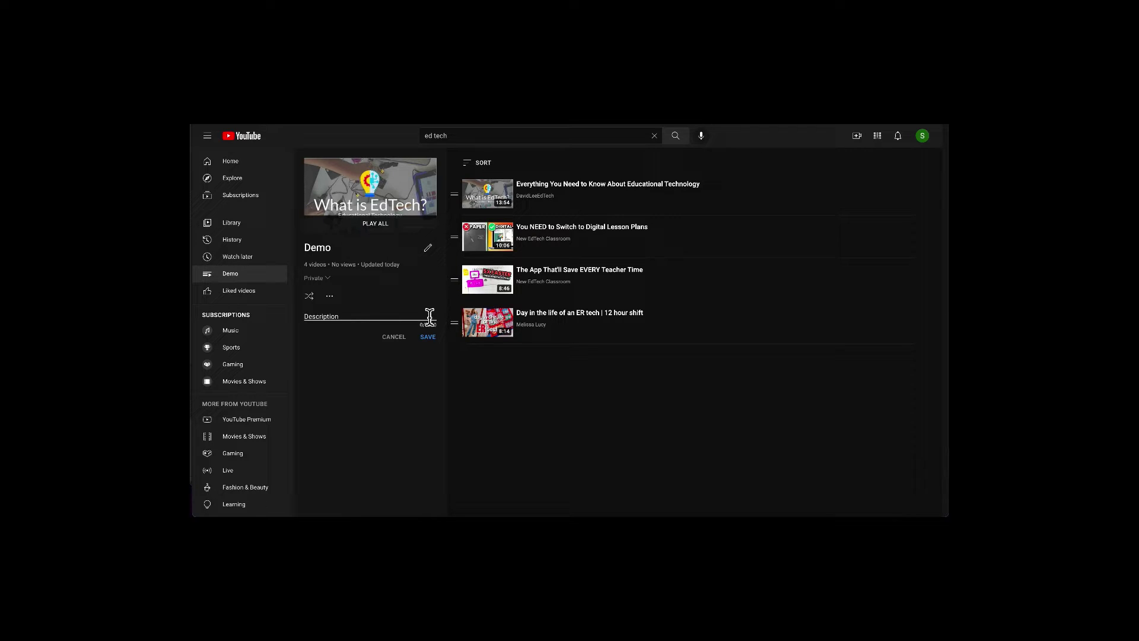
{"action": "left_click", "coordinate": [407, 369]}
{"action": "left_click", "coordinate": [400, 339]}
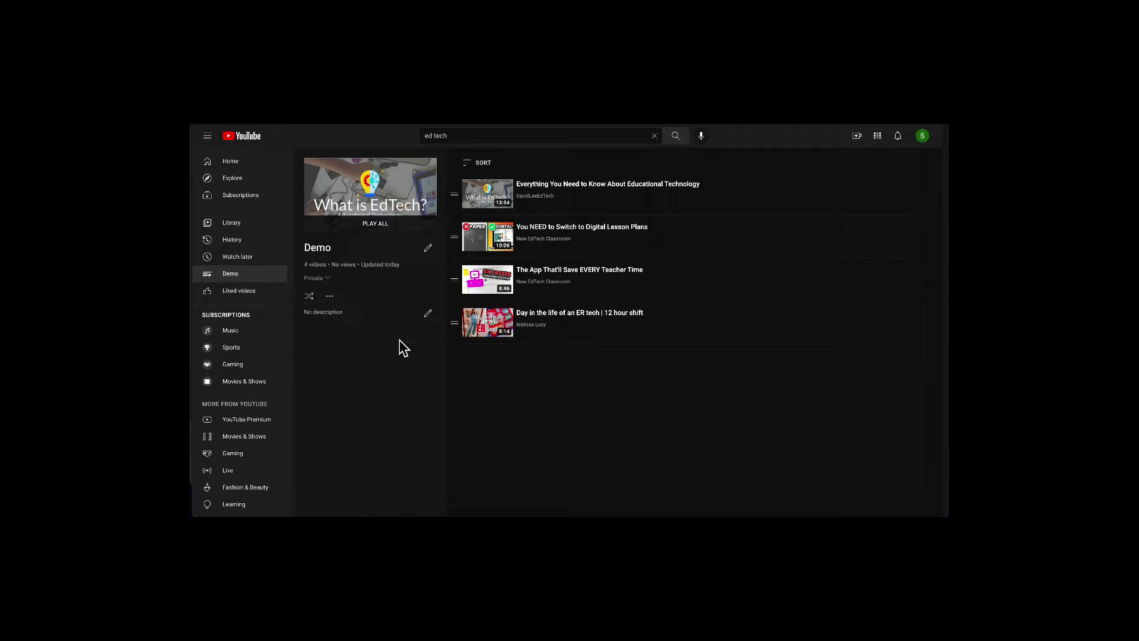
{"action": "mouse_move", "coordinate": [547, 344]}
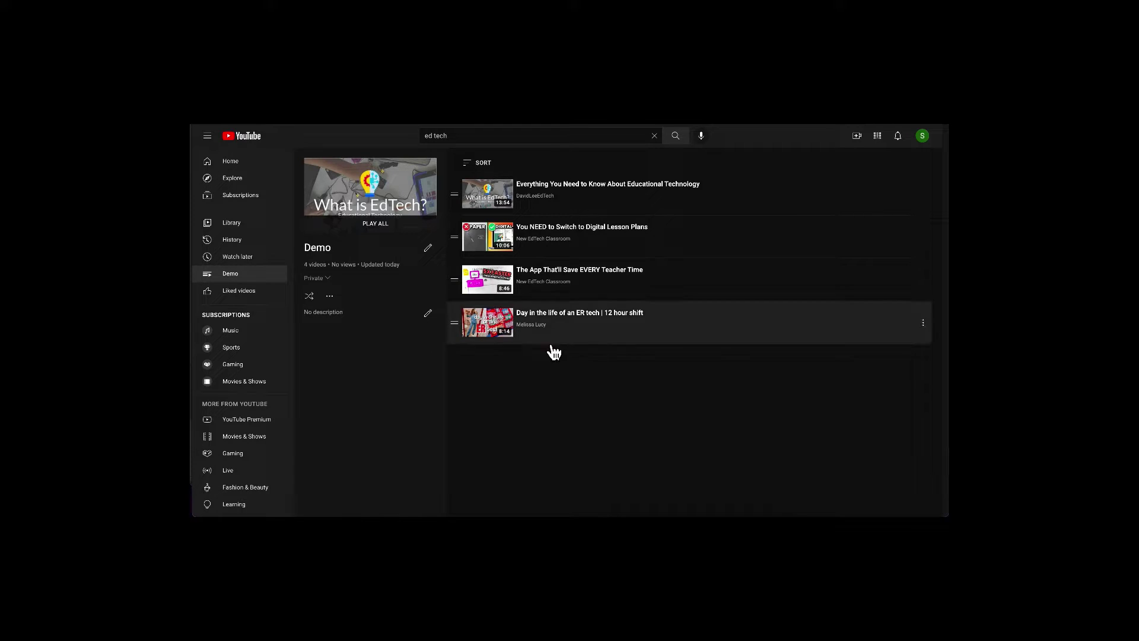
{"action": "left_click", "coordinate": [923, 323]}
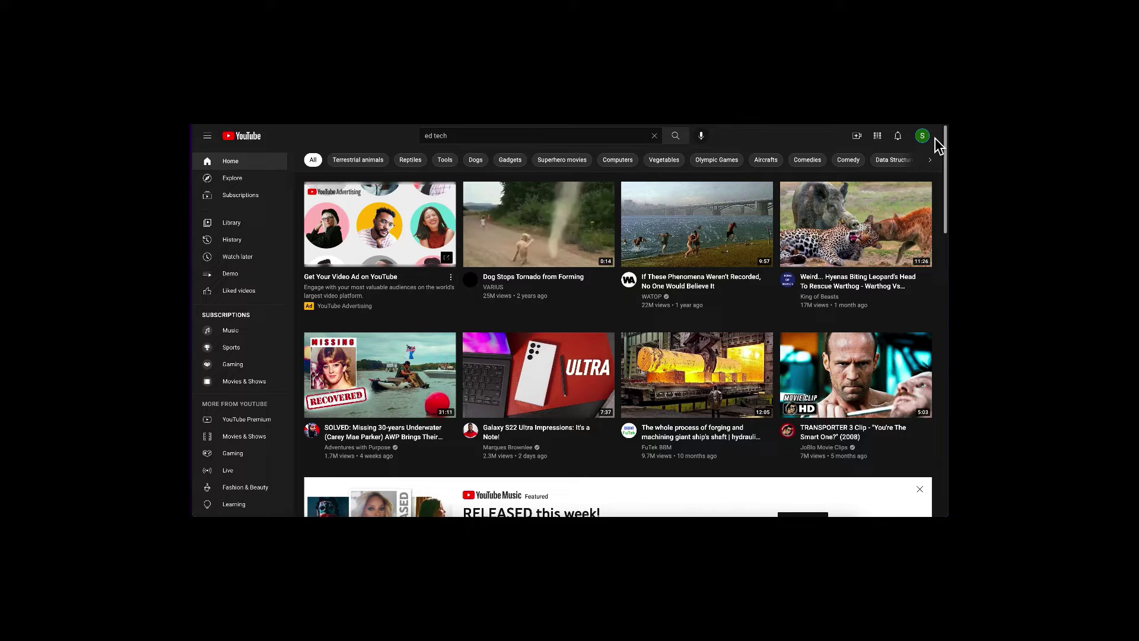
Create a channel for the account with the name "Demo"
{"action": "left_click", "coordinate": [933, 147]}
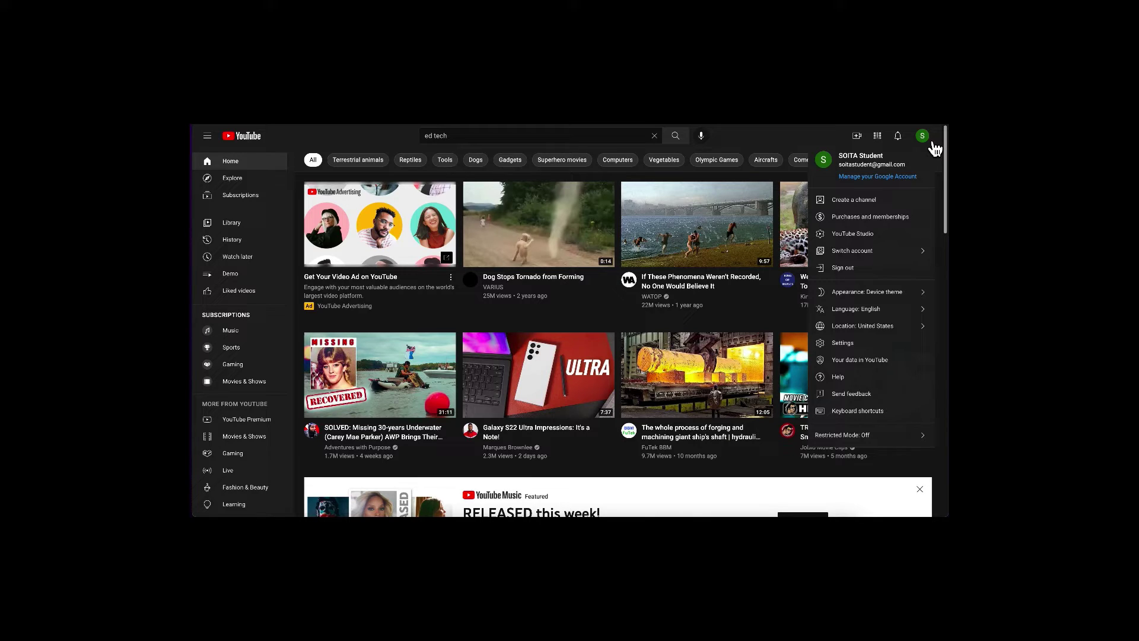
{"action": "left_click", "coordinate": [876, 205]}
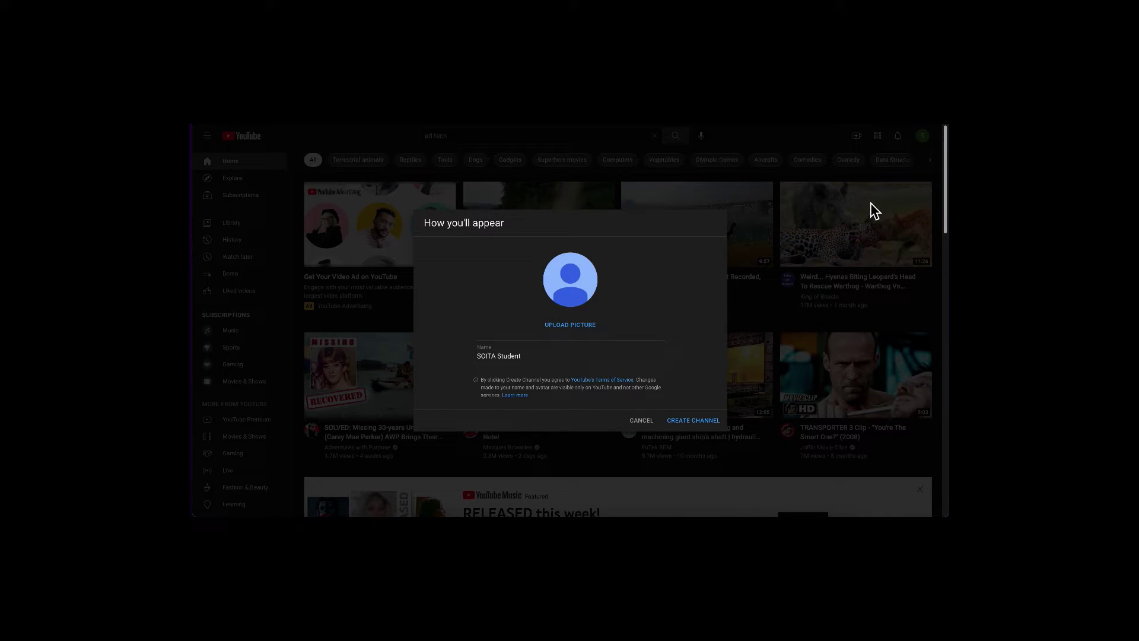
{"action": "left_click_drag", "start_coordinate": [535, 362], "coordinate": [473, 359]}
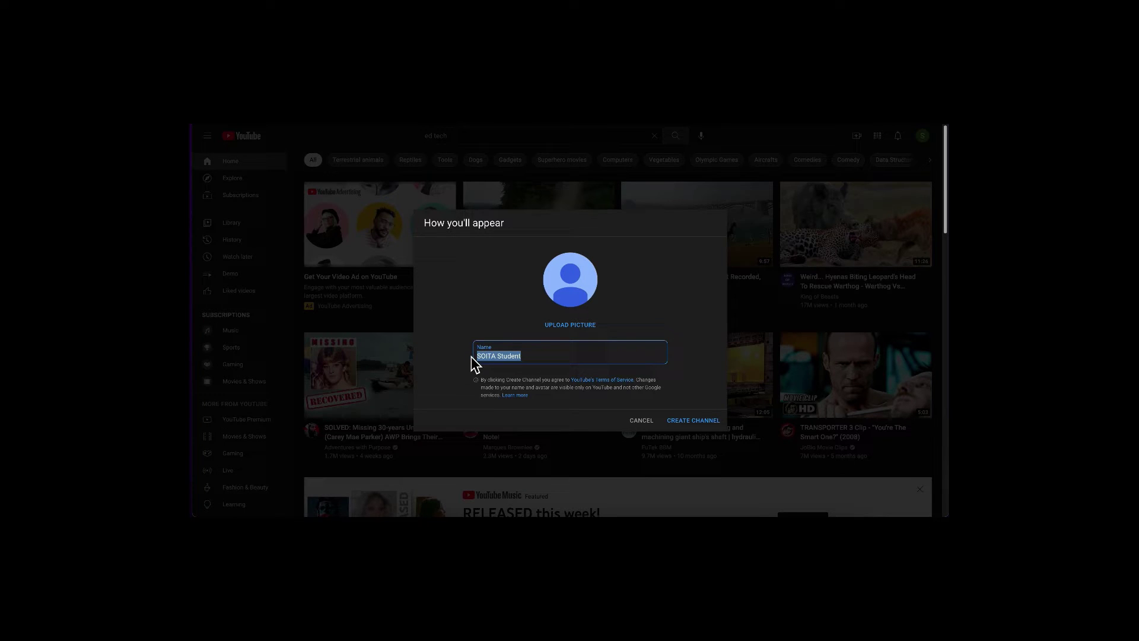
{"action": "type", "text": "Demo"}
{"action": "left_click", "coordinate": [702, 432]}
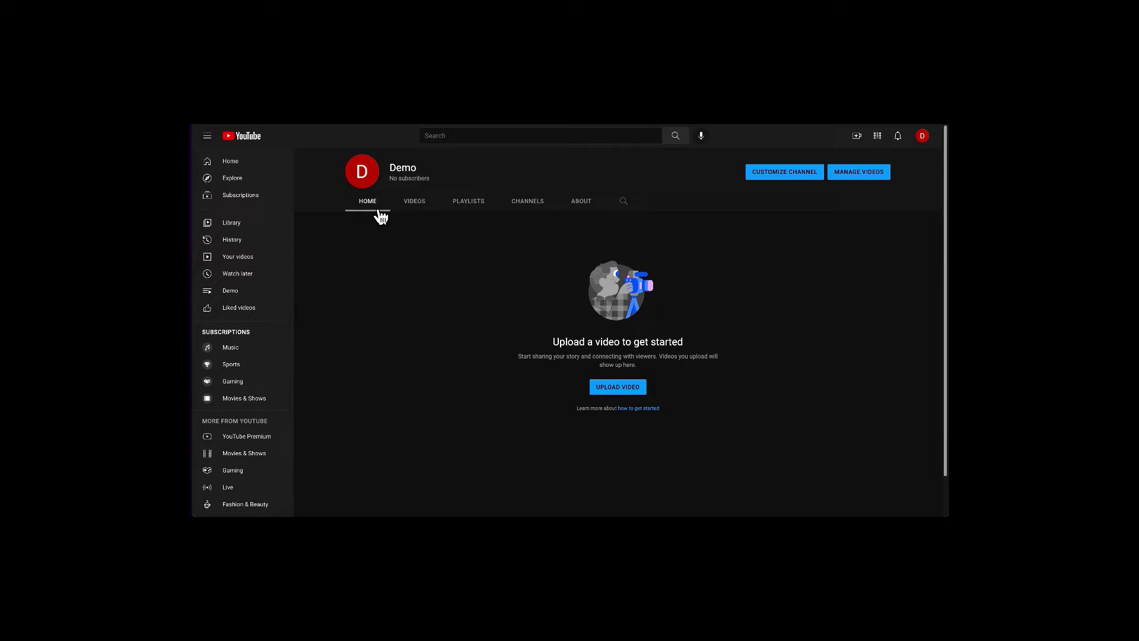
Open the full Demo playlist from the channel's playlists and view its privacy choices, keeping Private
{"action": "left_click", "coordinate": [478, 212]}
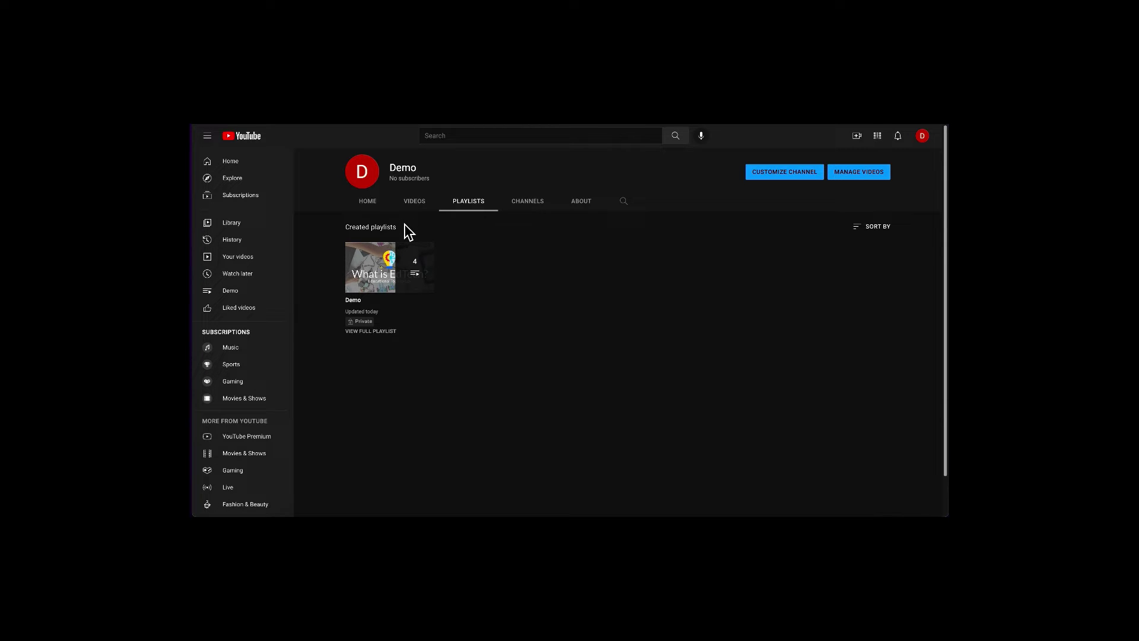
{"action": "left_click", "coordinate": [371, 331]}
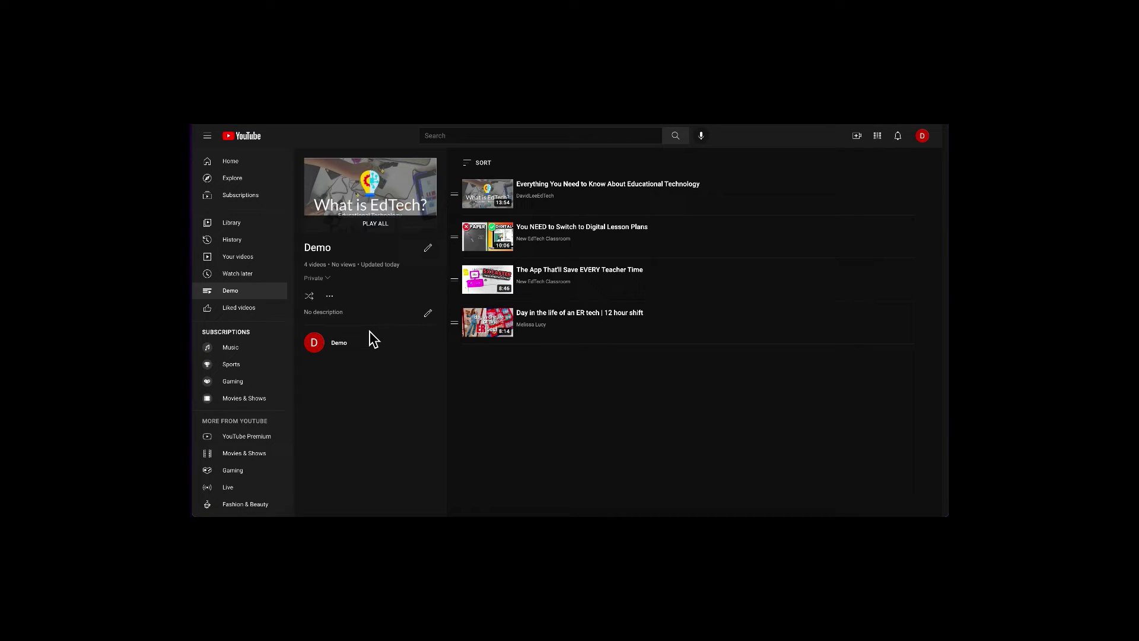
{"action": "left_click", "coordinate": [328, 279]}
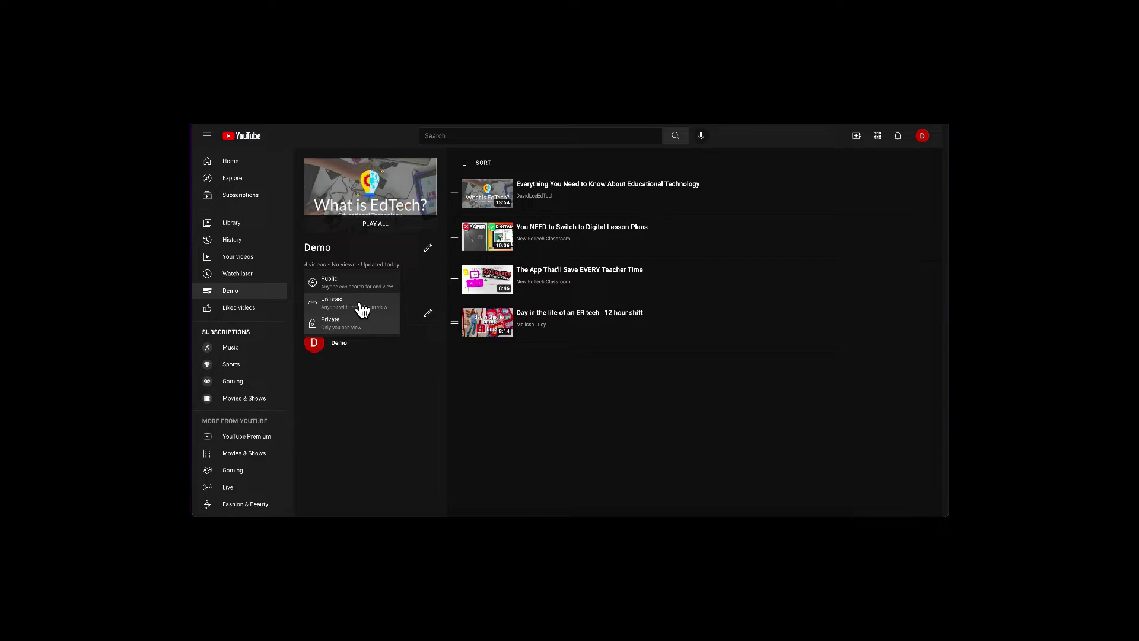
{"action": "left_click", "coordinate": [380, 325]}
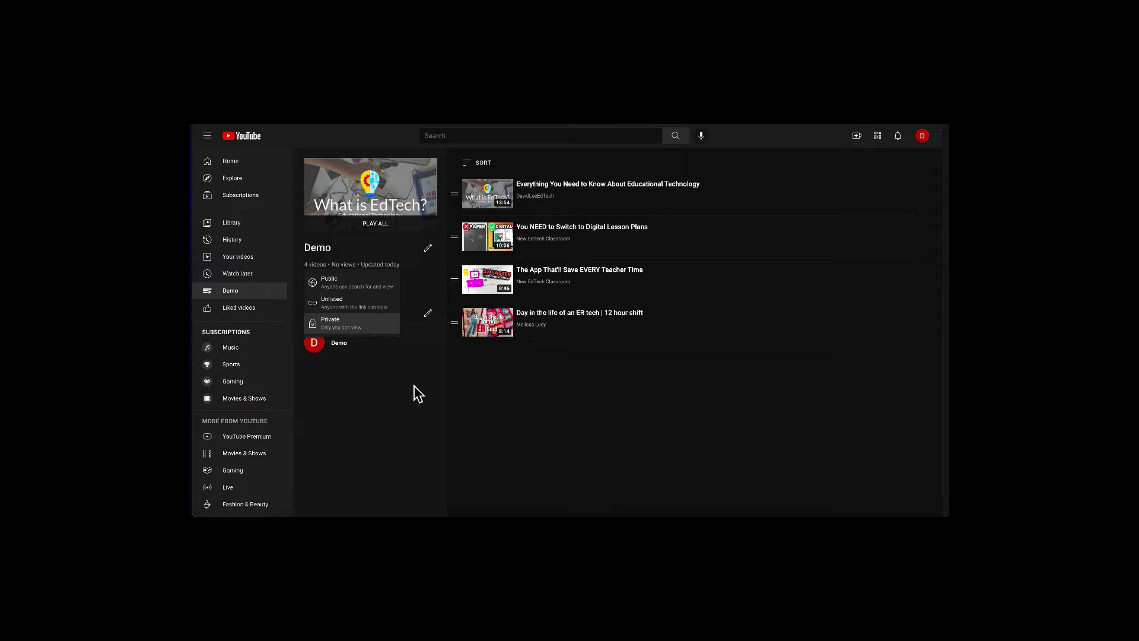
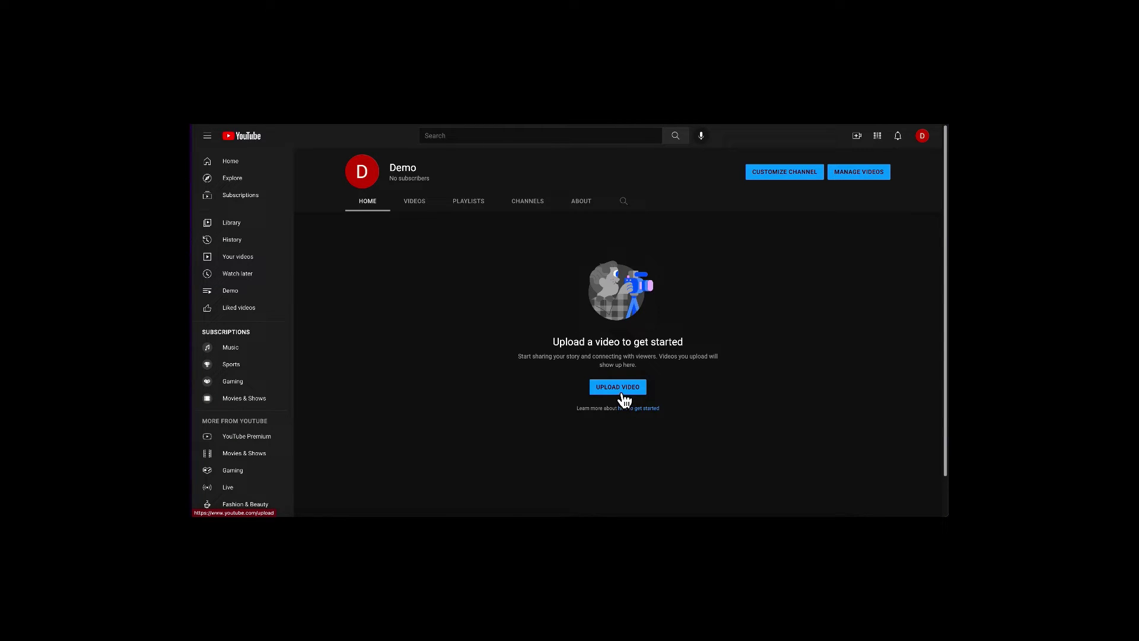
Upload the video file "SOITA News 9-29-2021 - HD 1080p.mov" from the Movies folder to the channel
{"action": "left_click", "coordinate": [620, 393]}
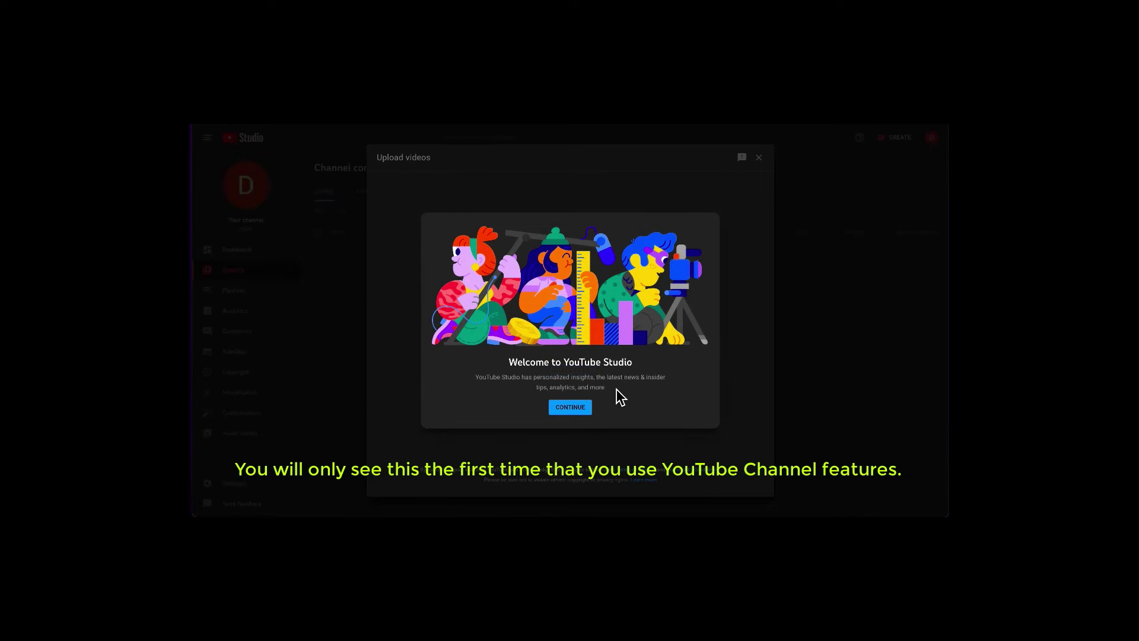
{"action": "left_click", "coordinate": [571, 408]}
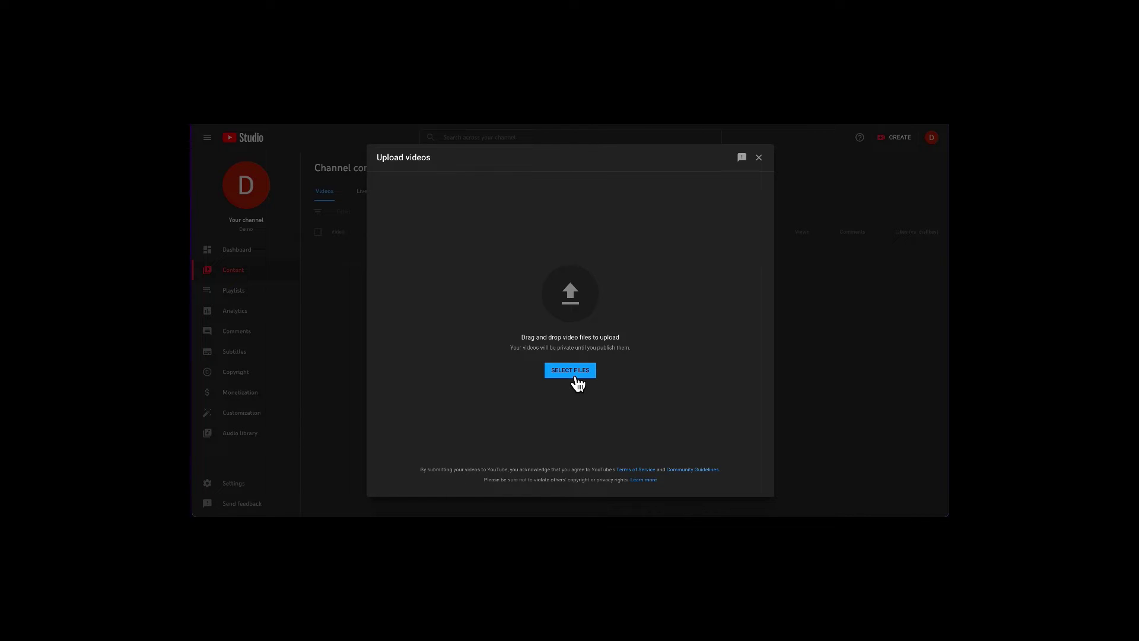
{"action": "left_click", "coordinate": [576, 378]}
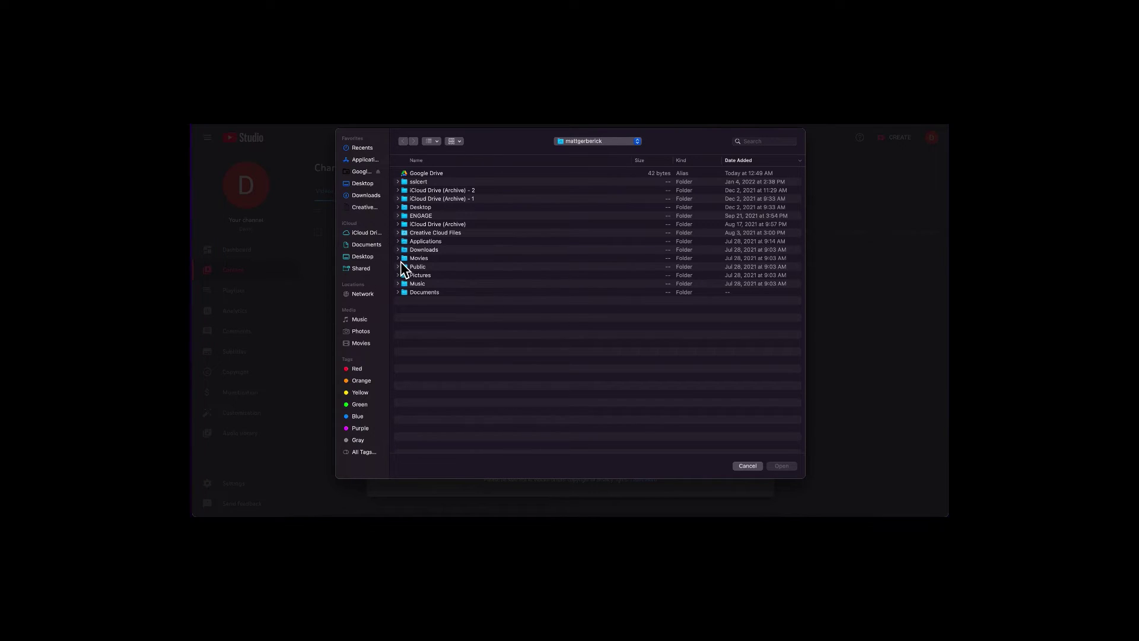
{"action": "left_click", "coordinate": [401, 261]}
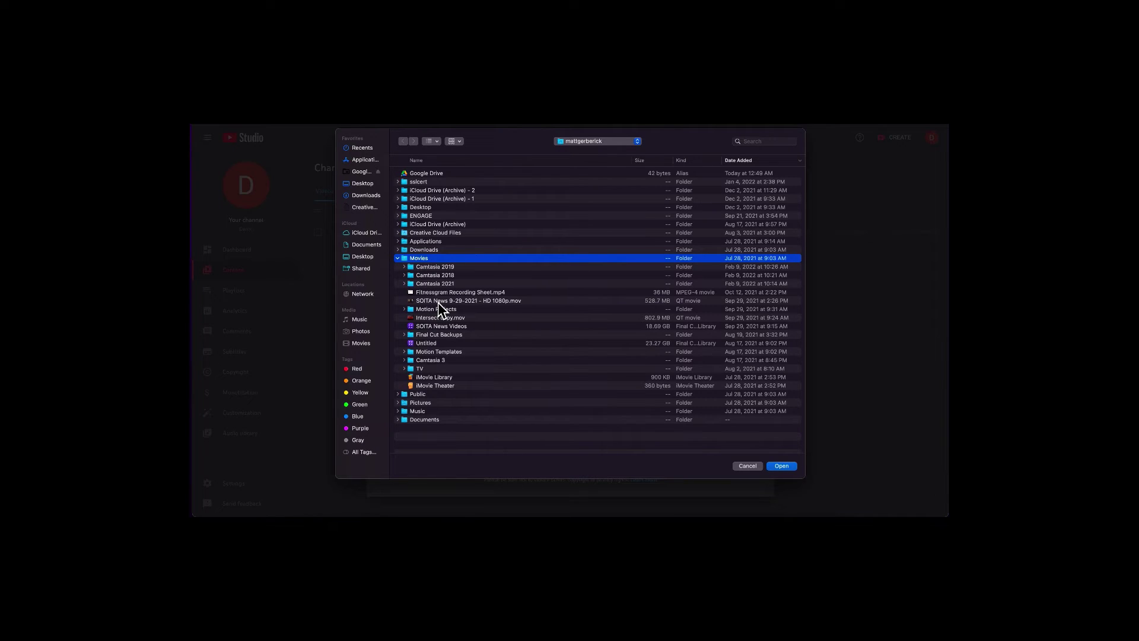
{"action": "left_click", "coordinate": [439, 301]}
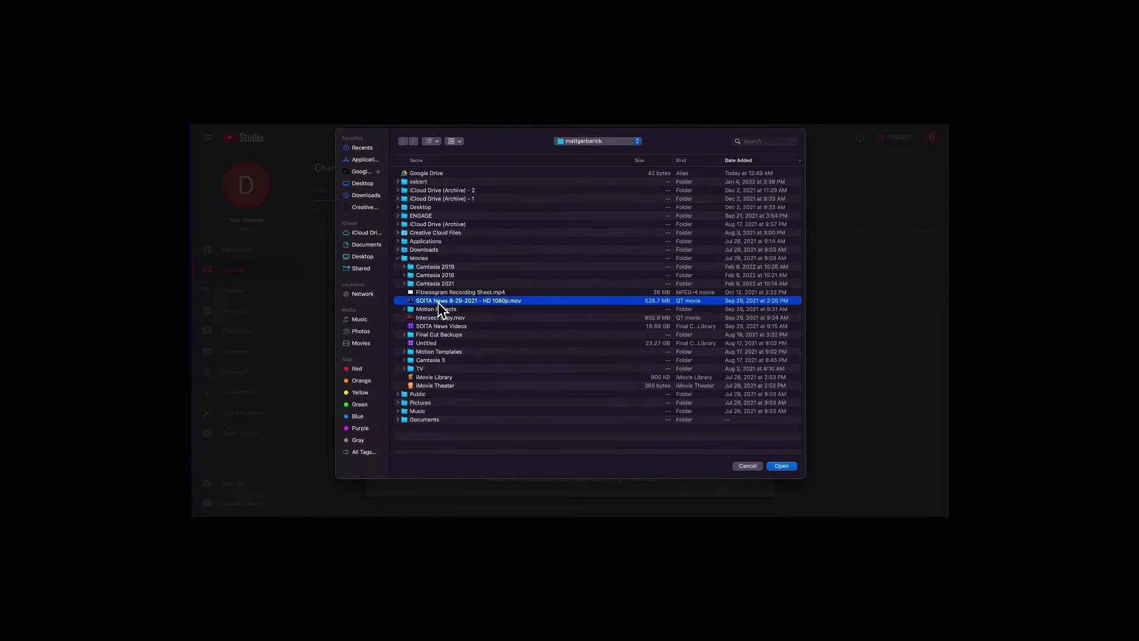
{"action": "left_click", "coordinate": [781, 466]}
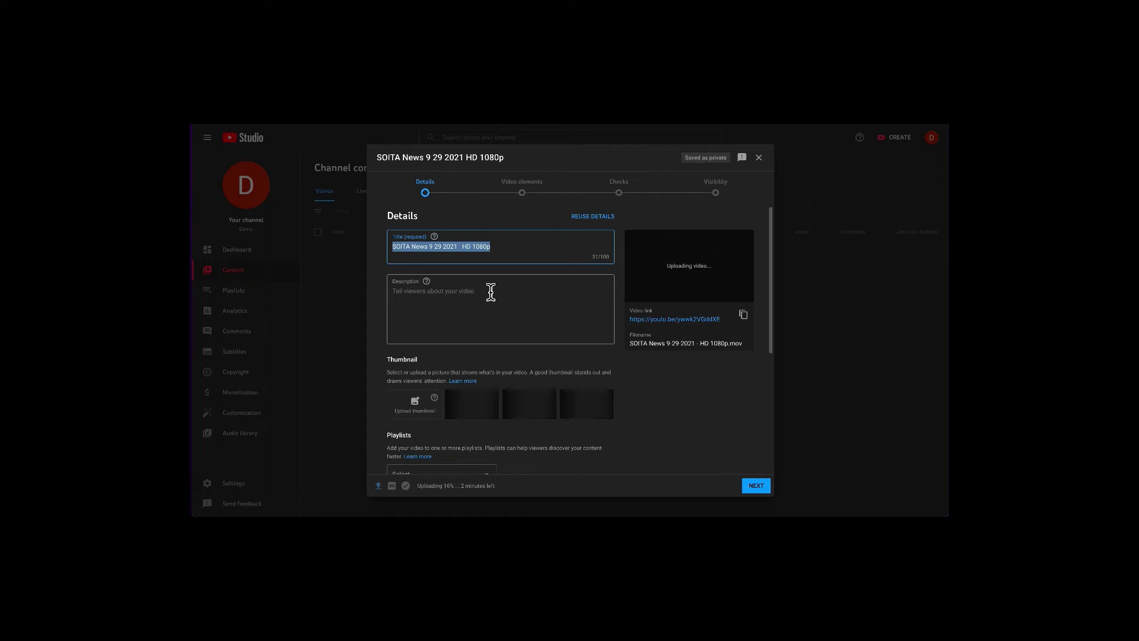
Keep the uploaded video's title and enter "Description" as its description
{"action": "left_click", "coordinate": [482, 250]}
{"action": "left_click", "coordinate": [470, 291]}
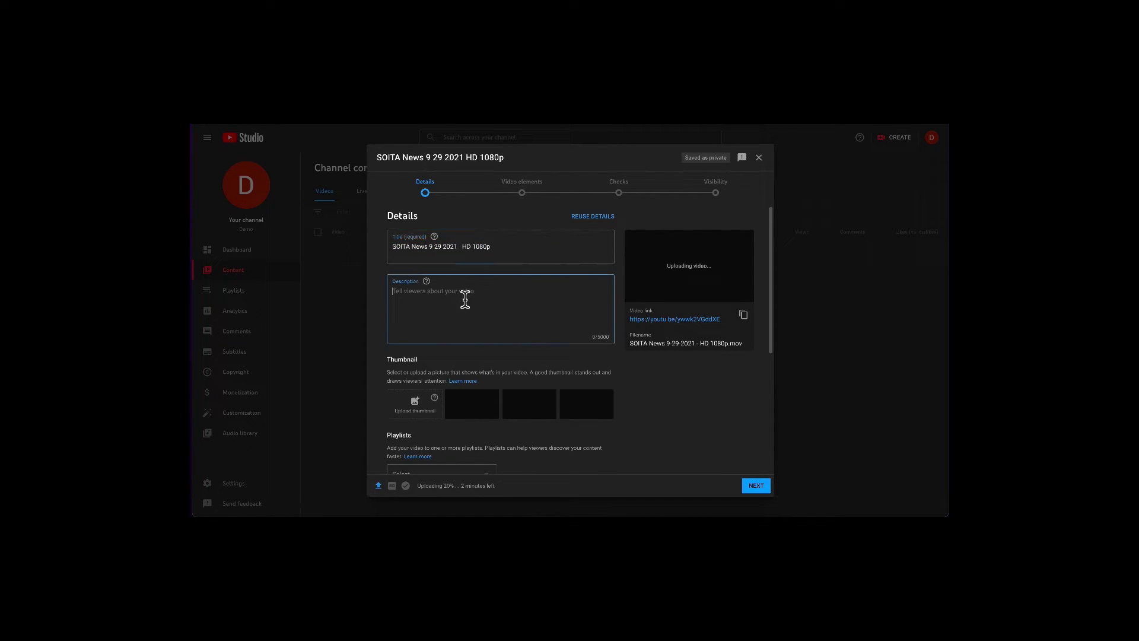
{"action": "type", "text": "Des"}
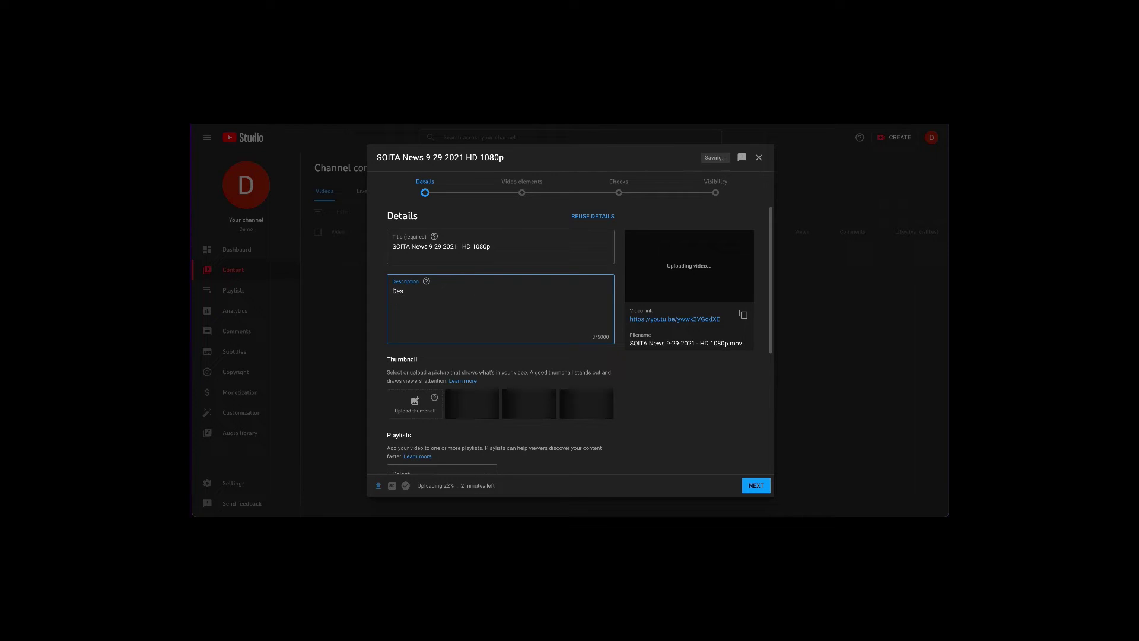
{"action": "type", "text": "cription"}
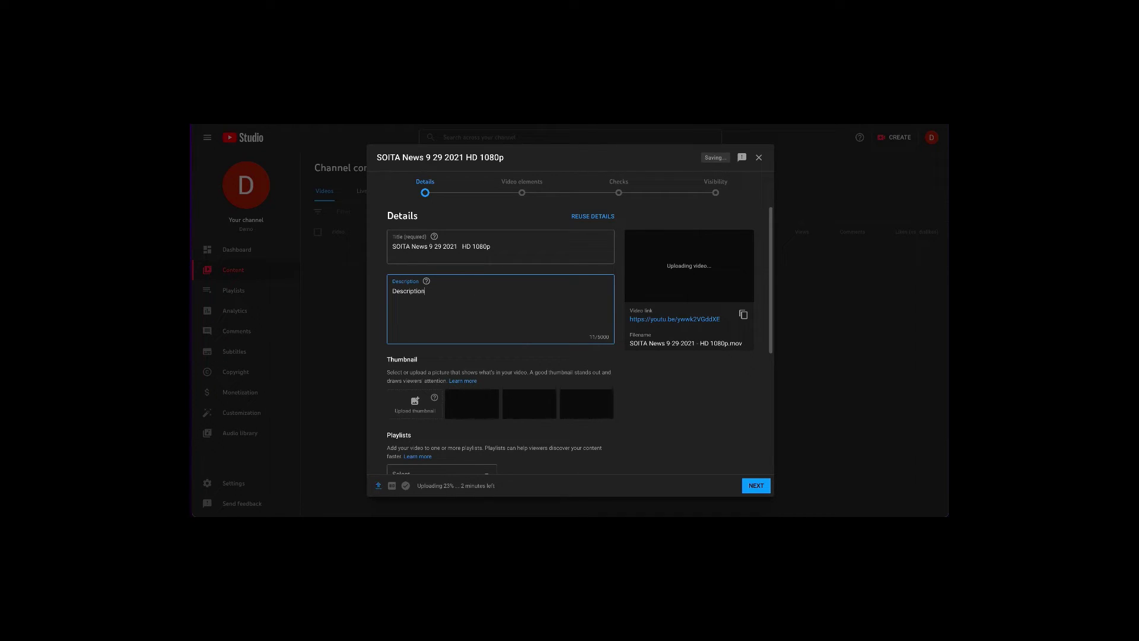
Create a new playlist named "Demo 2" with Public visibility and add the uploaded video to it
{"action": "scroll", "coordinate": [525, 413], "scroll_direction": "down", "scroll_amount": 1}
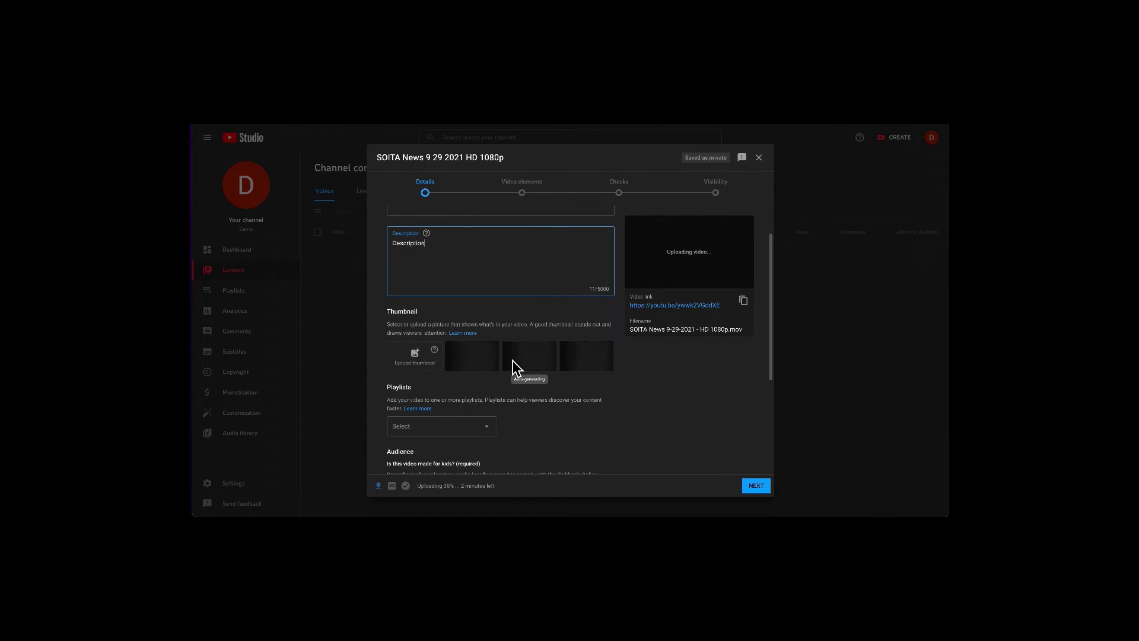
{"action": "scroll", "coordinate": [568, 402], "scroll_direction": "down", "scroll_amount": 1}
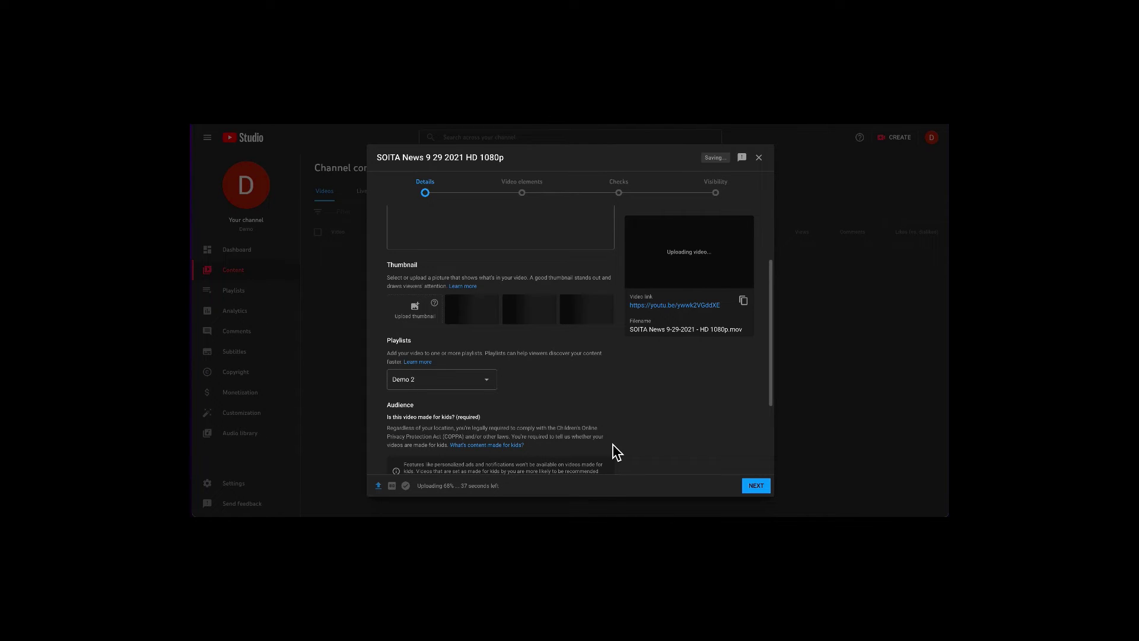
{"action": "left_click", "coordinate": [490, 384]}
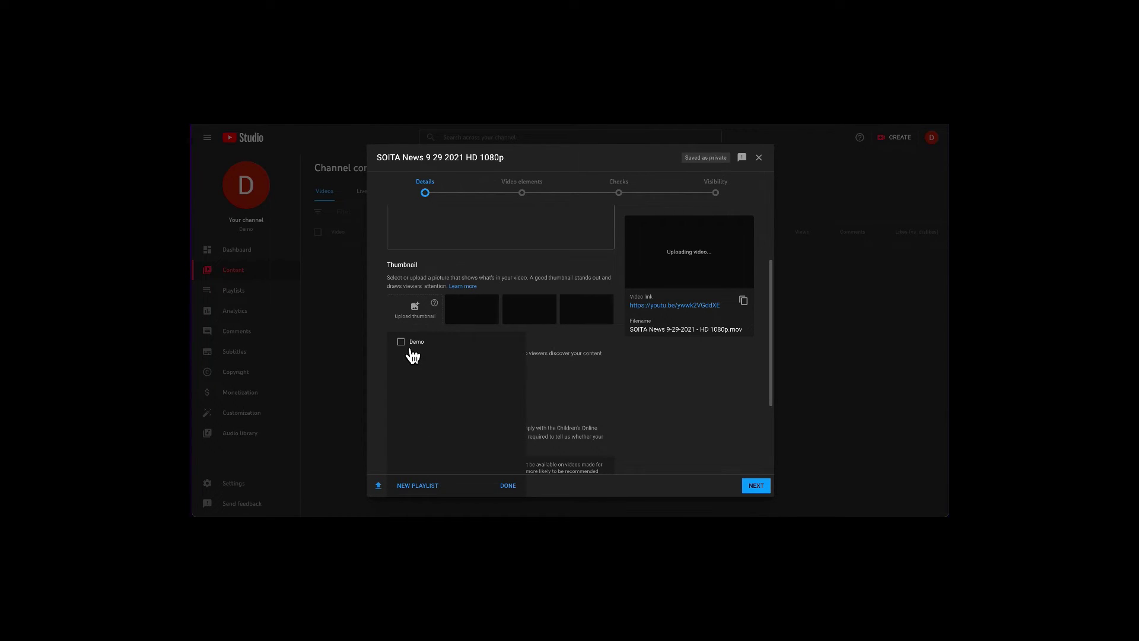
{"action": "left_click", "coordinate": [416, 485]}
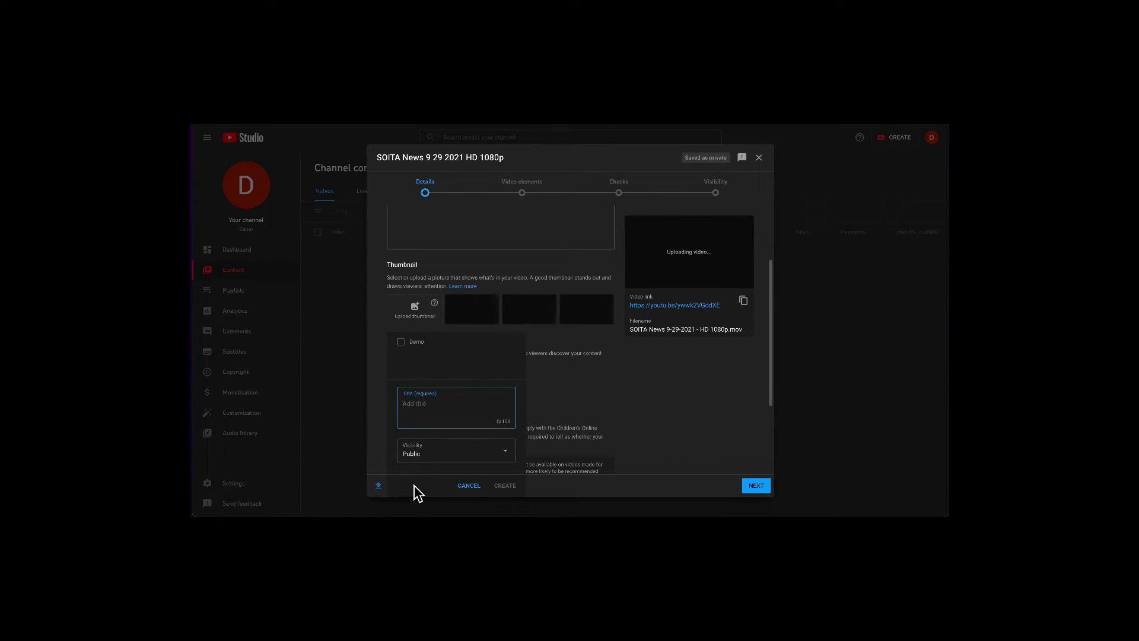
{"action": "type", "text": "Demo 2"}
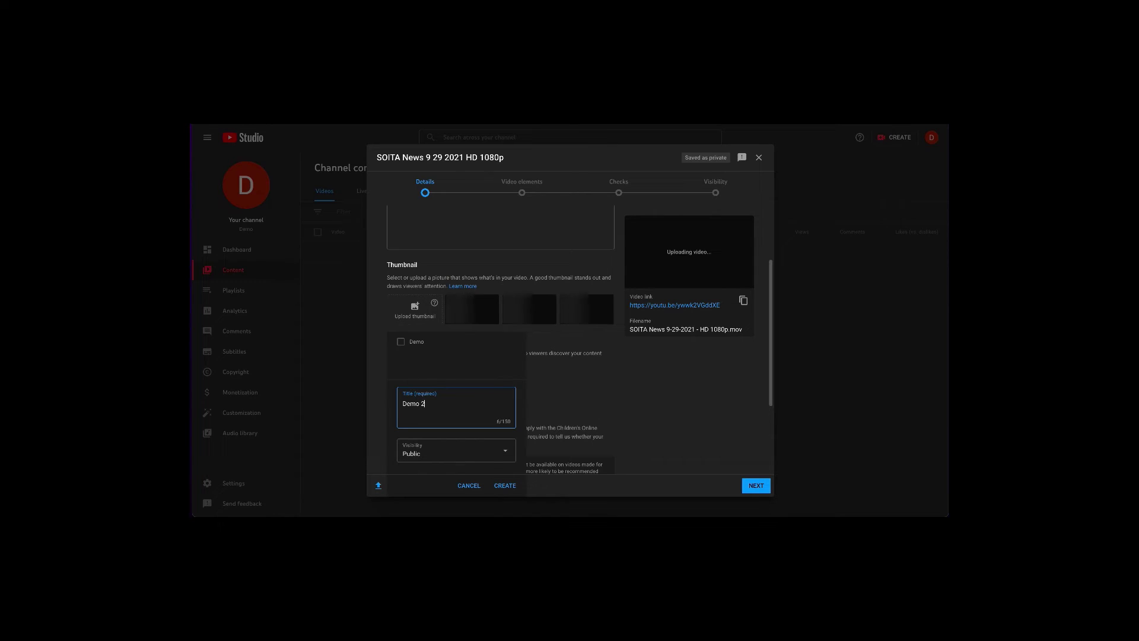
{"action": "left_click", "coordinate": [473, 461]}
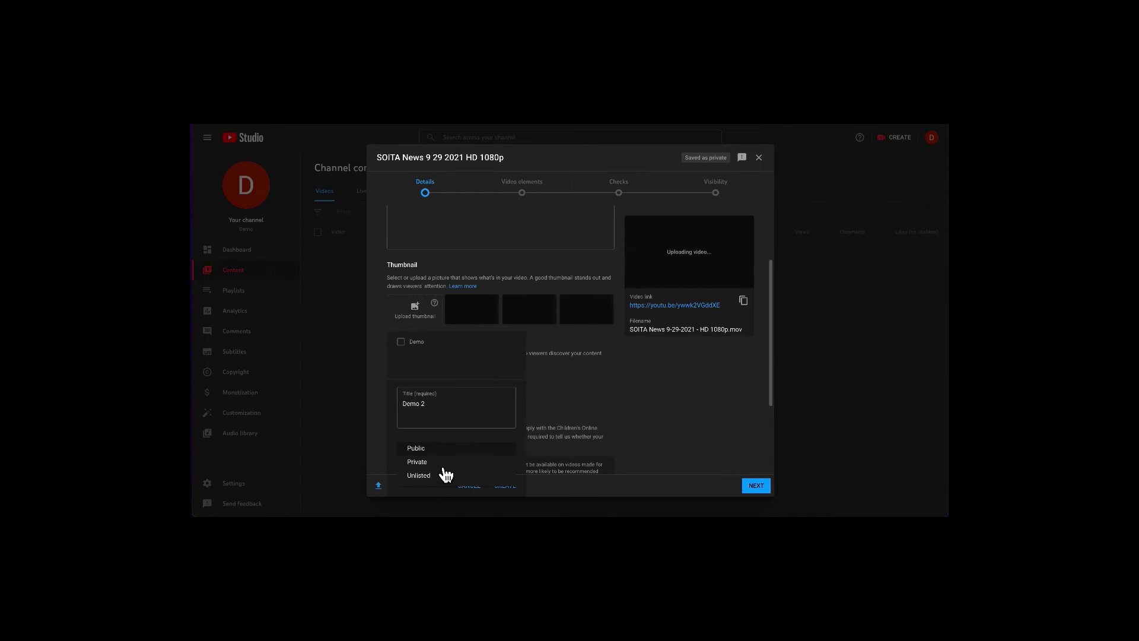
{"action": "left_click", "coordinate": [451, 456]}
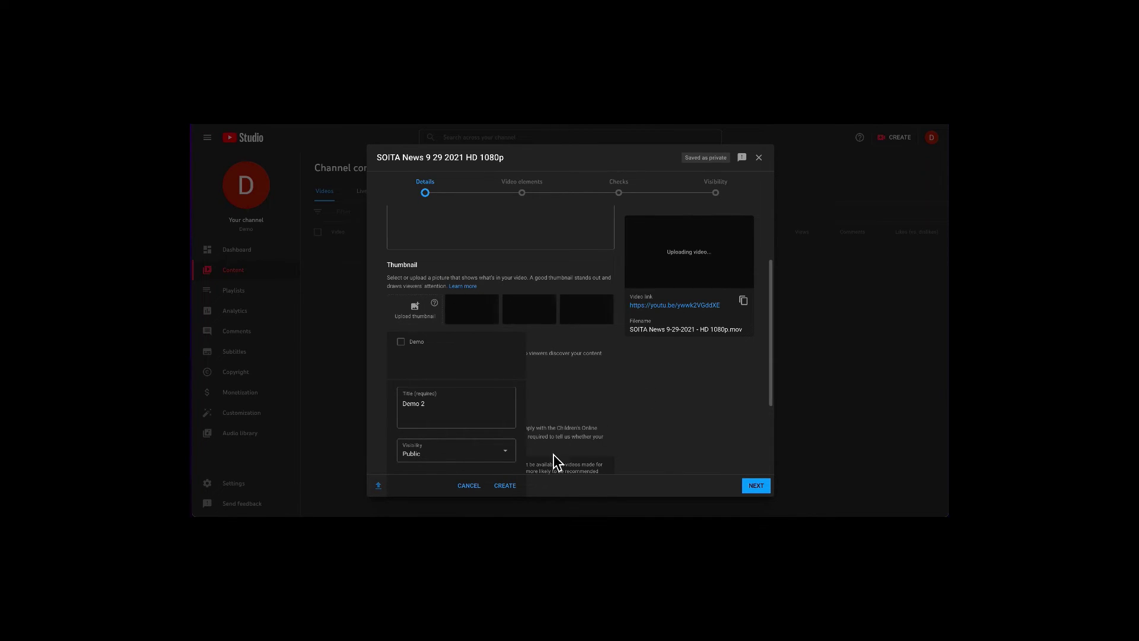
{"action": "left_click", "coordinate": [517, 491]}
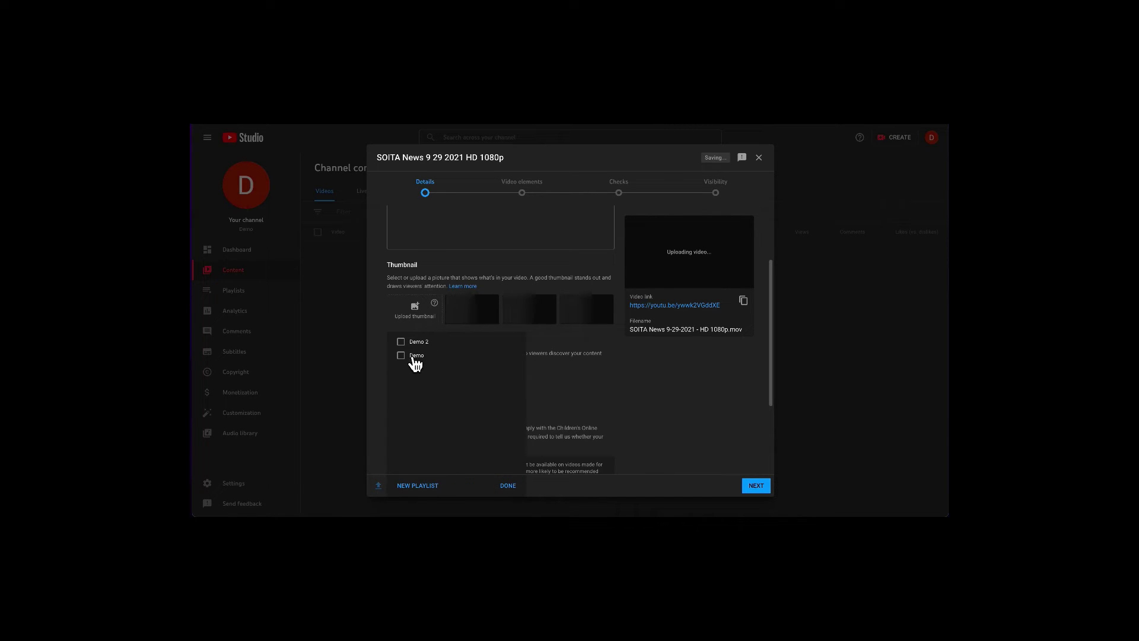
{"action": "left_click", "coordinate": [409, 343]}
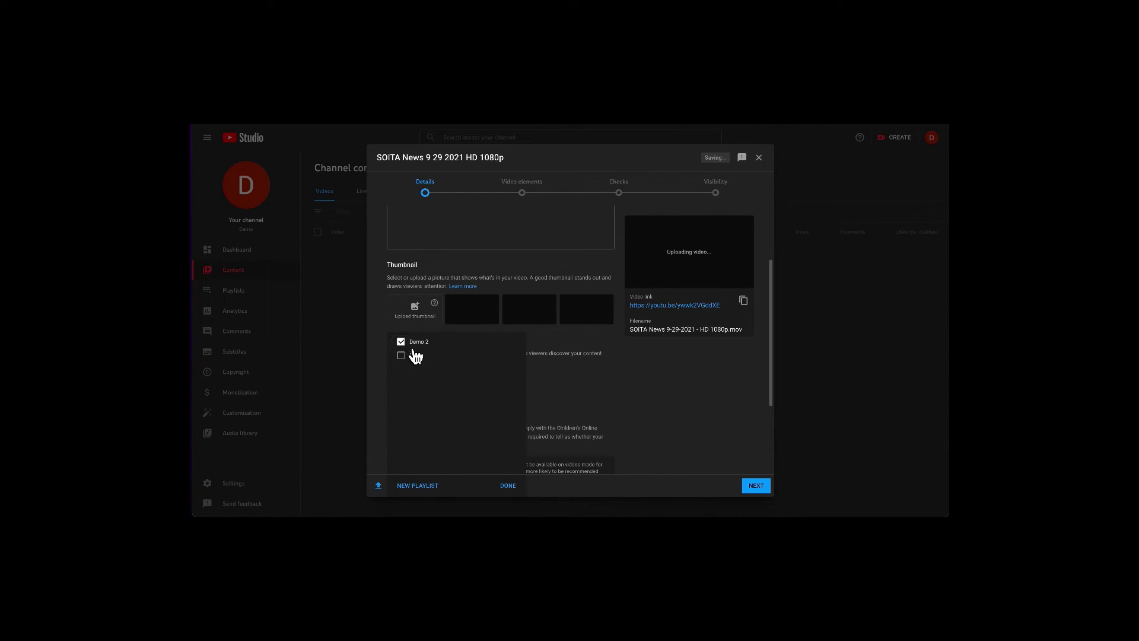
{"action": "left_click", "coordinate": [517, 490]}
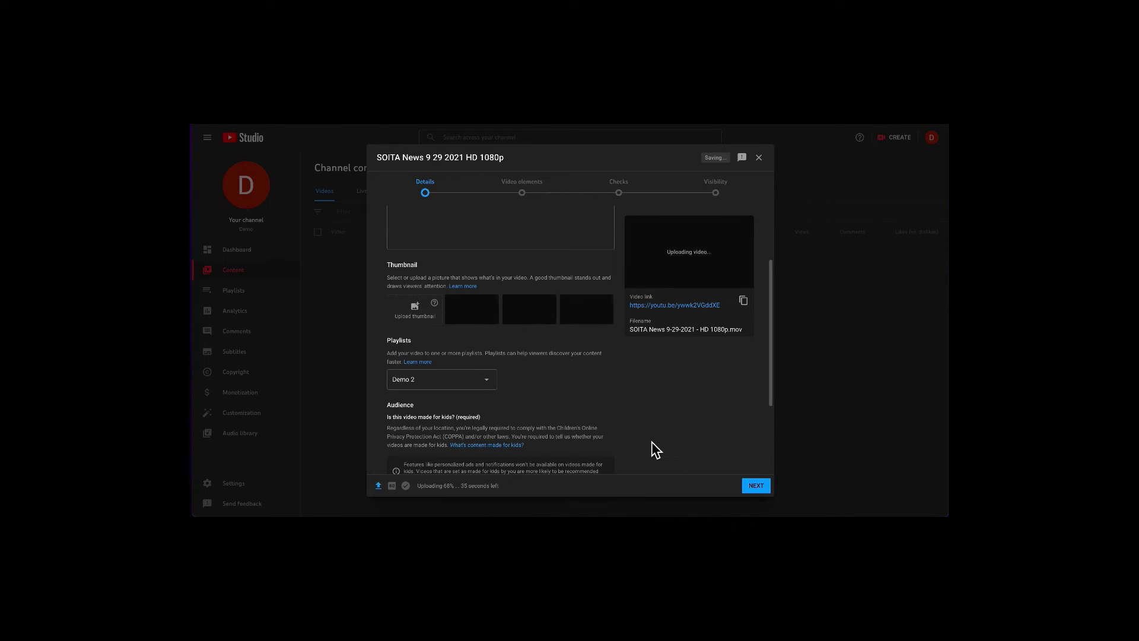
Set the uploaded video's audience to "Yes, it's made for kids"
{"action": "scroll", "coordinate": [652, 442], "scroll_direction": "down", "scroll_amount": 2}
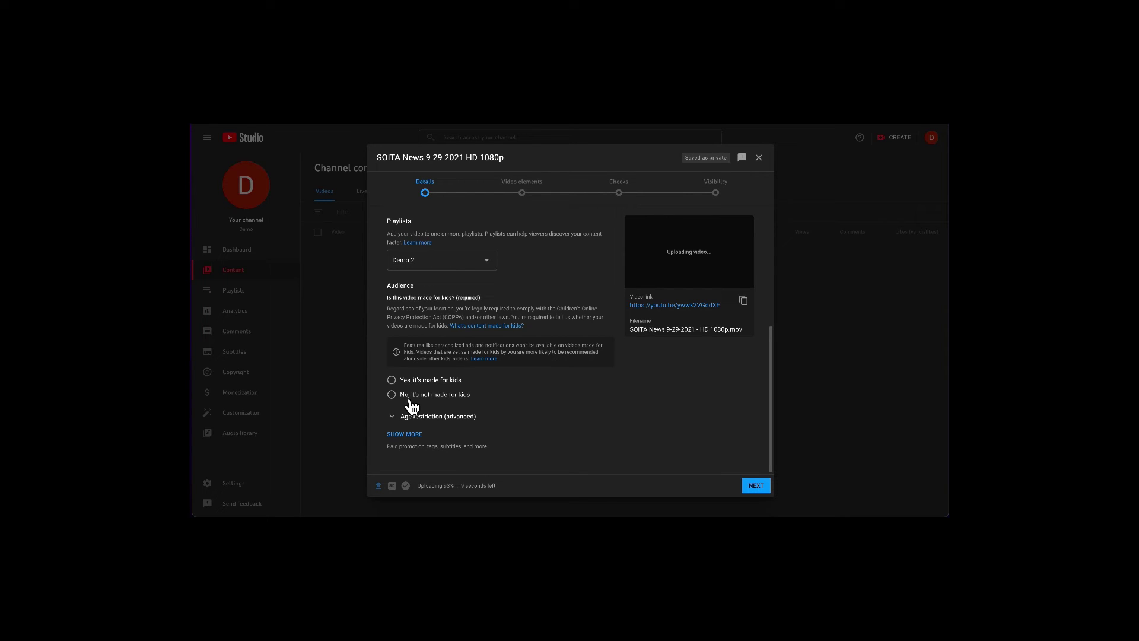
{"action": "left_click", "coordinate": [400, 400]}
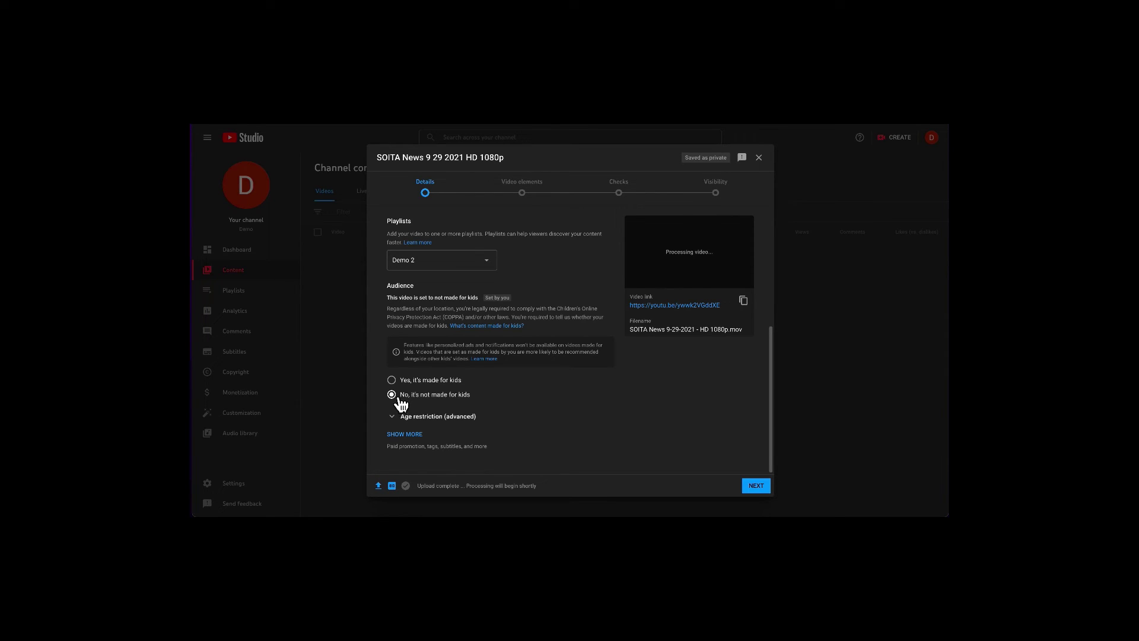
{"action": "left_click", "coordinate": [398, 385]}
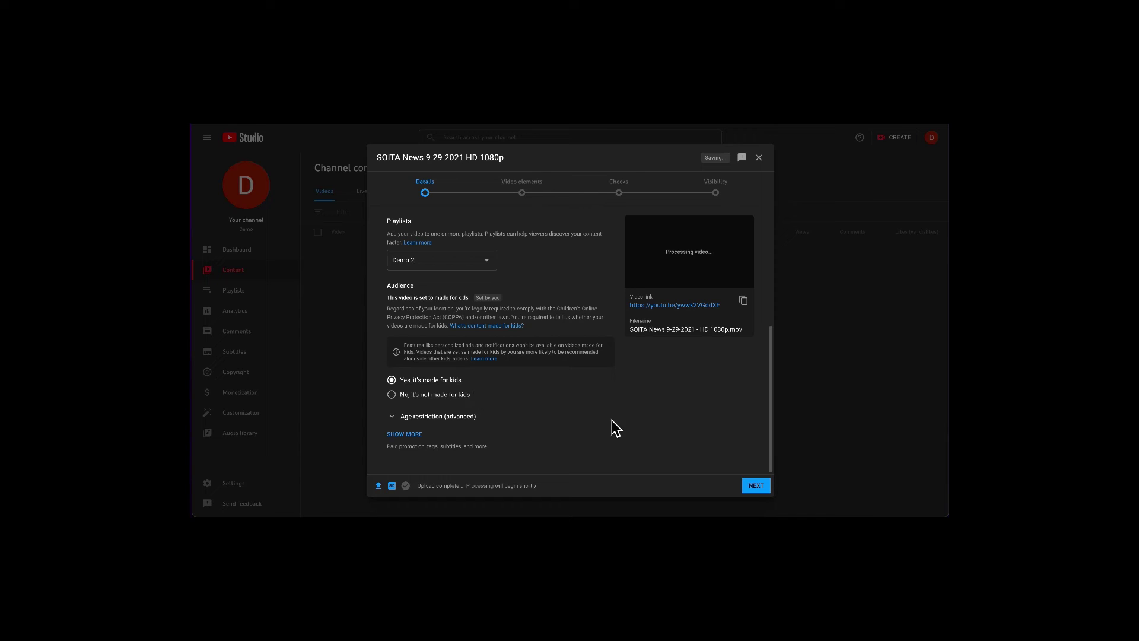
Continue through the video elements and checks stages to Visibility, adding no elements and dismissing the introductory tips
{"action": "left_click", "coordinate": [767, 491]}
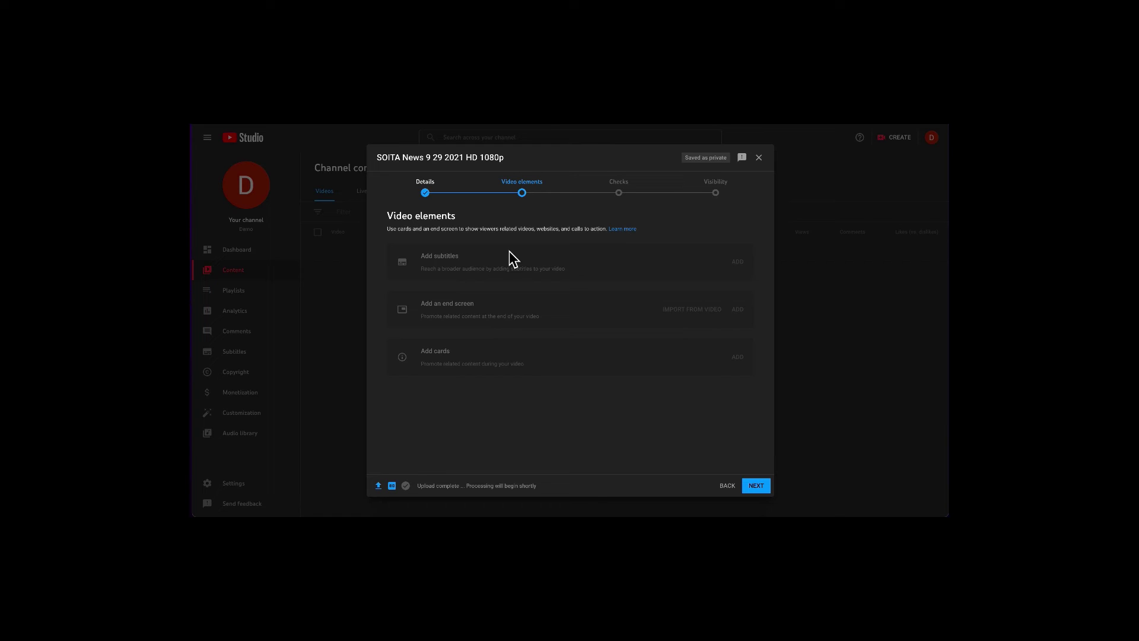
{"action": "left_click", "coordinate": [759, 490]}
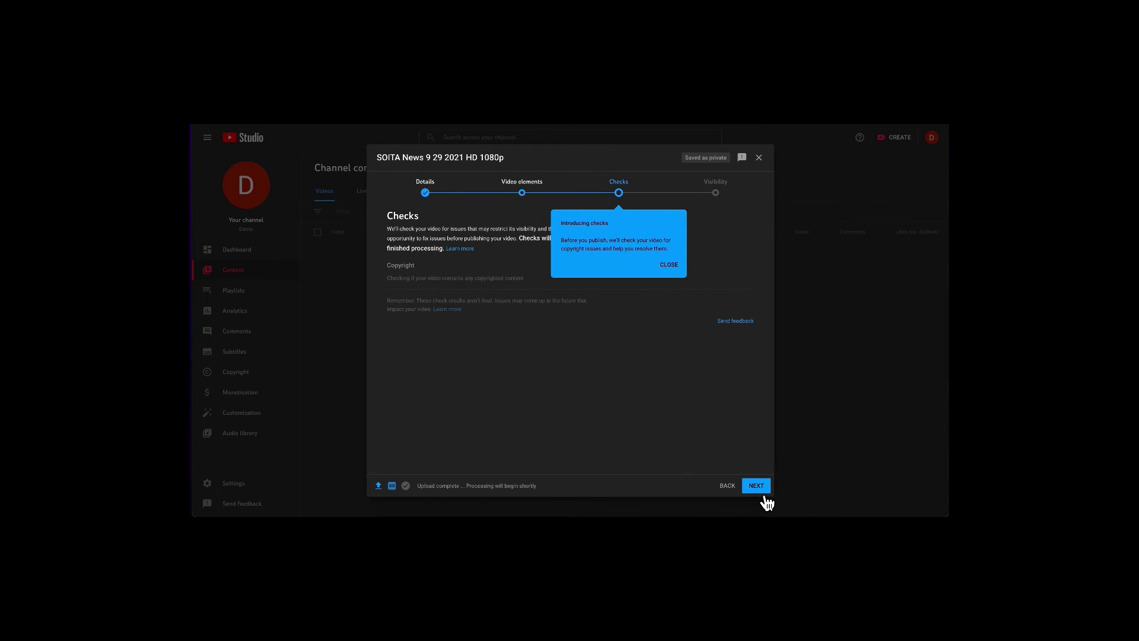
{"action": "left_click", "coordinate": [675, 272]}
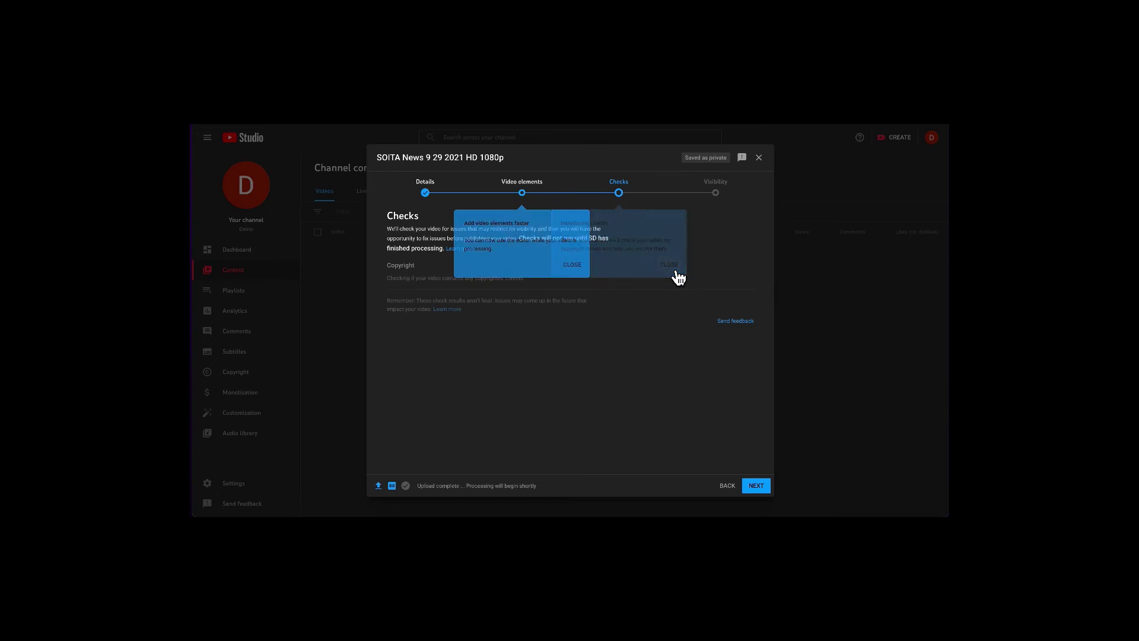
{"action": "left_click", "coordinate": [585, 275]}
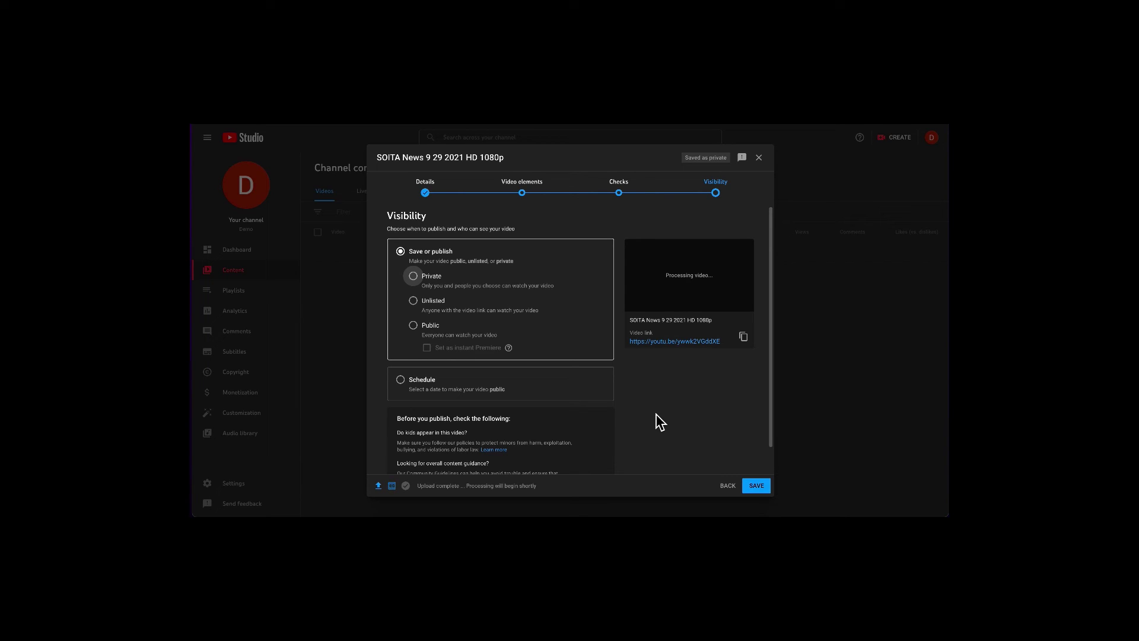
Publish the uploaded video with Public visibility and dismiss the video processing notice
{"action": "left_click", "coordinate": [414, 325]}
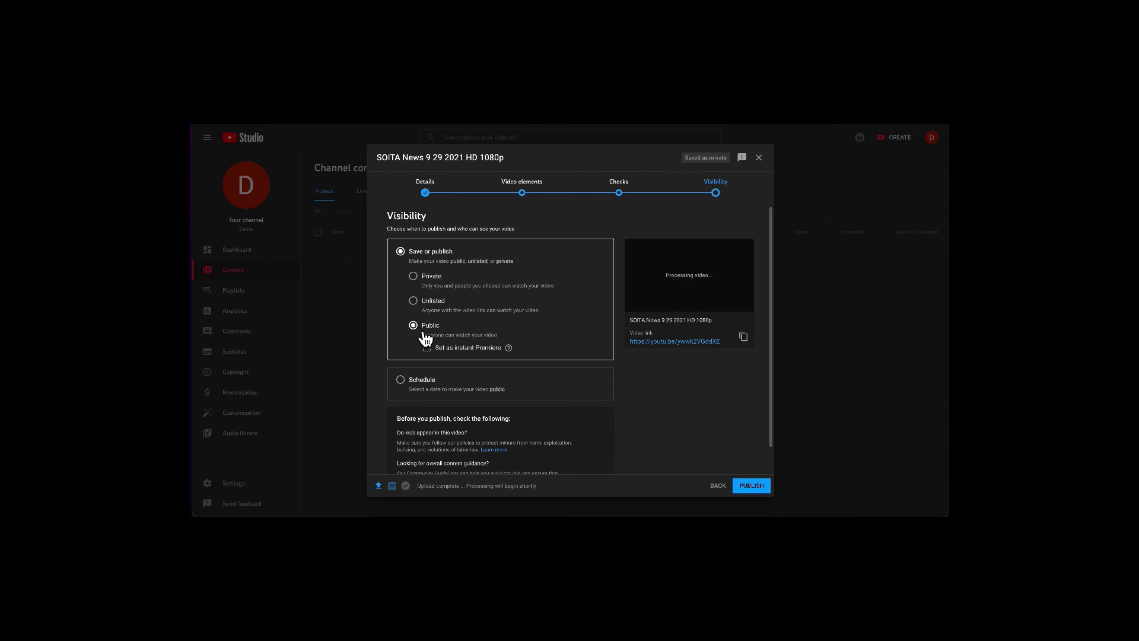
{"action": "scroll", "coordinate": [425, 338], "scroll_direction": "down", "scroll_amount": 1}
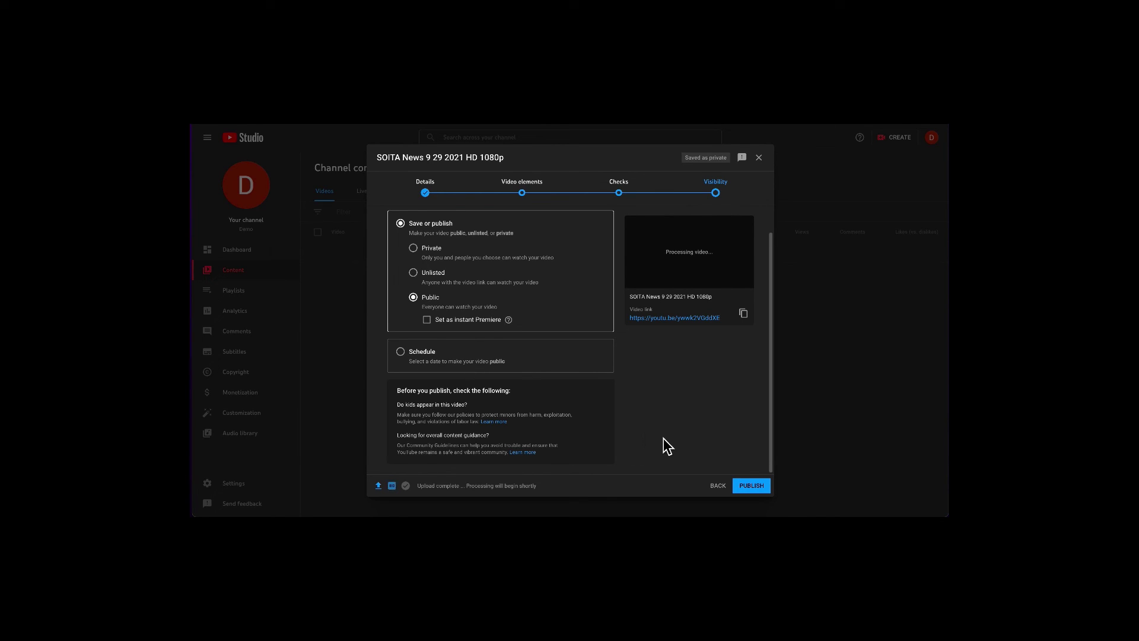
{"action": "left_click", "coordinate": [764, 493]}
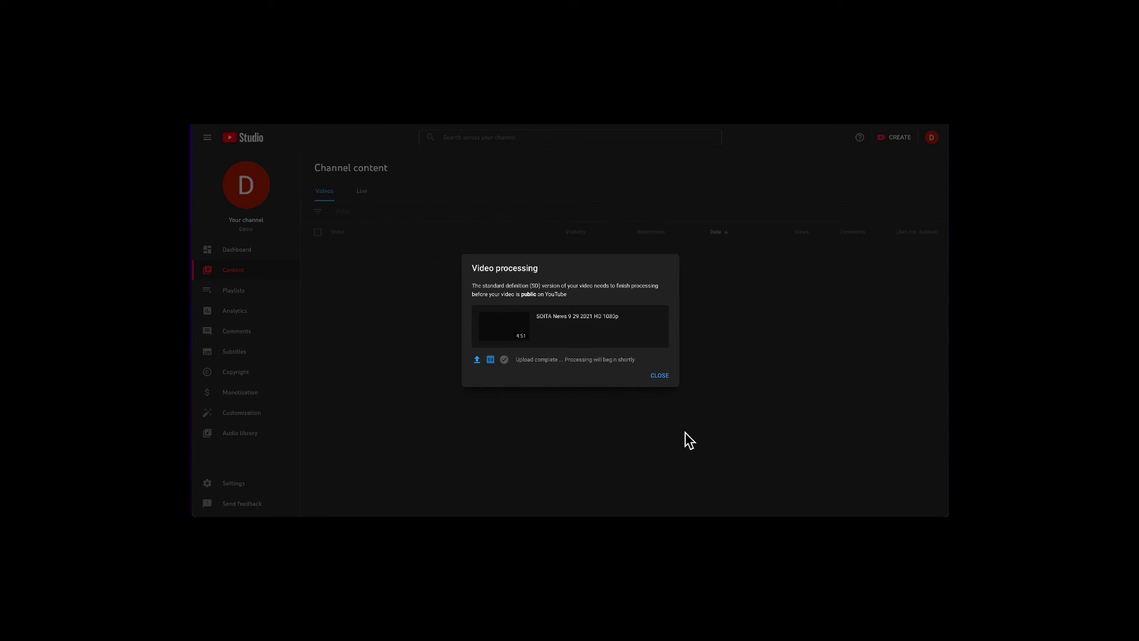
{"action": "left_click", "coordinate": [660, 377]}
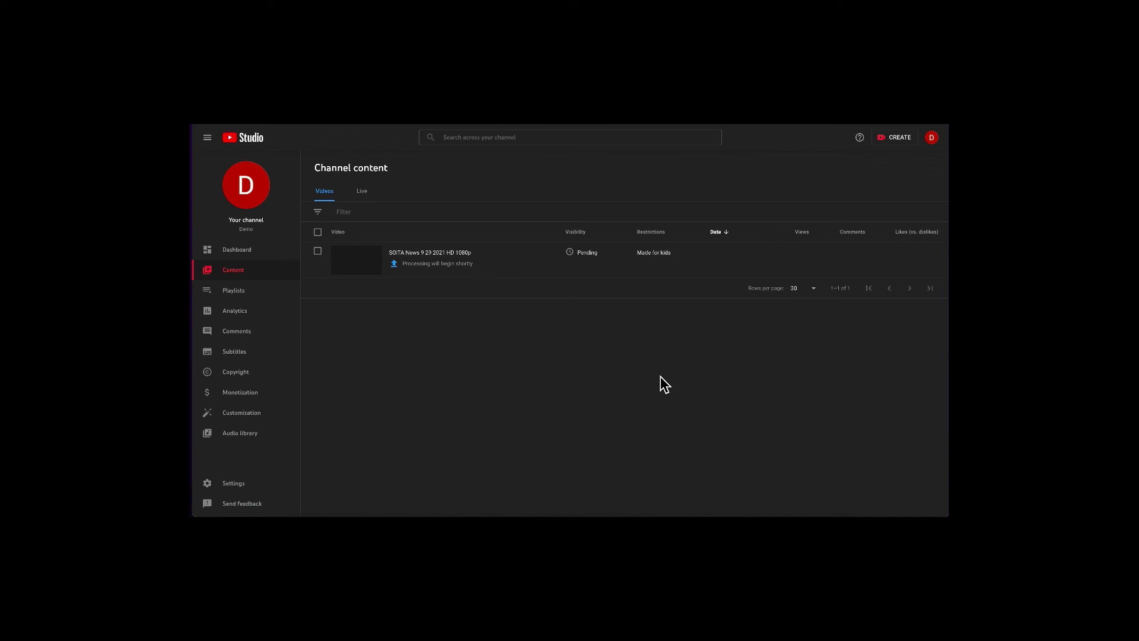